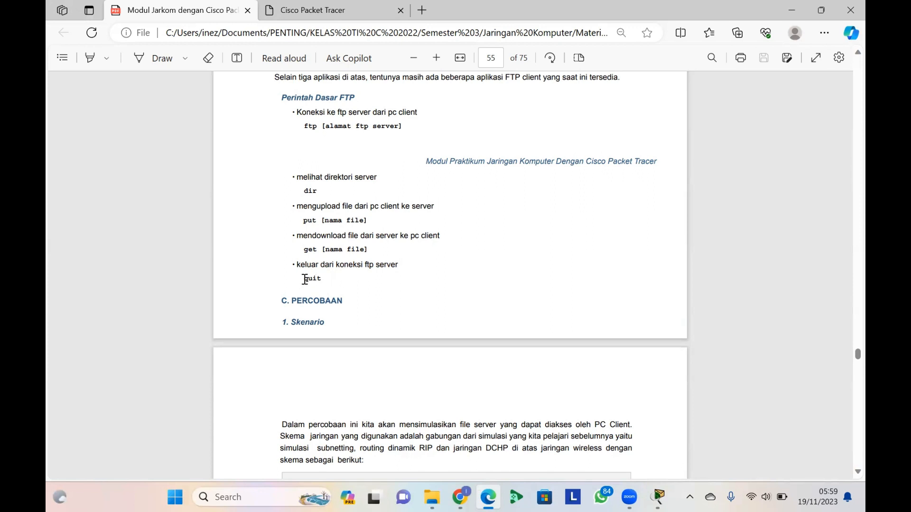
Review the module's basic FTP commands, scenario and first trial steps, including the FTP server address and service setup
drag(304, 279, 322, 280)
click(328, 280)
scroll(328, 280, down, 6)
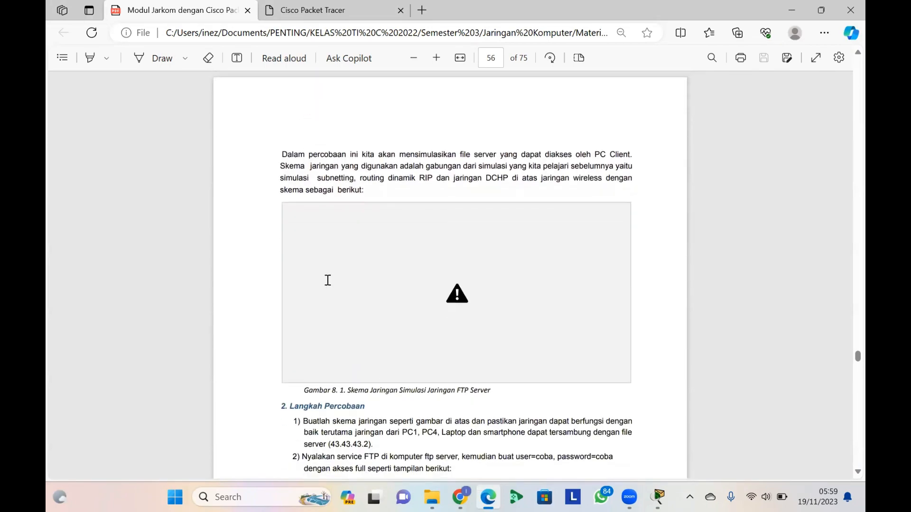
scroll(328, 279, down, 4)
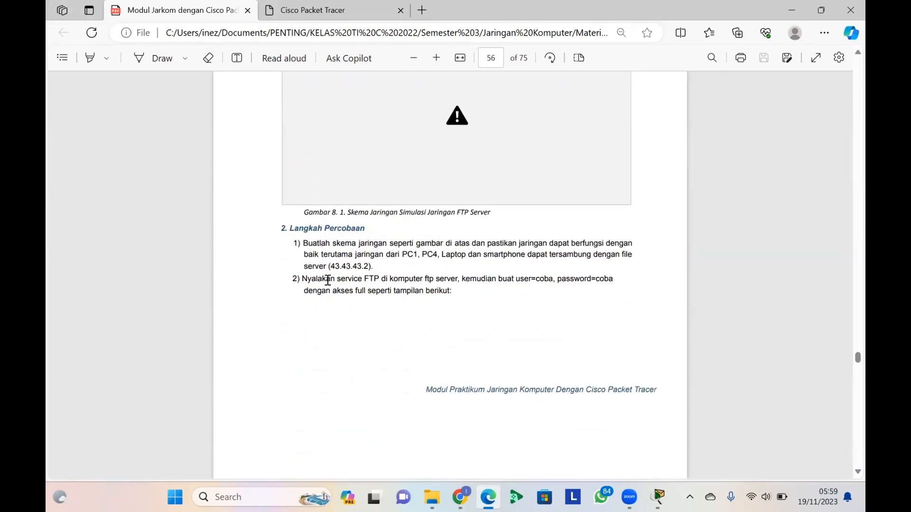
scroll(328, 280, down, 3)
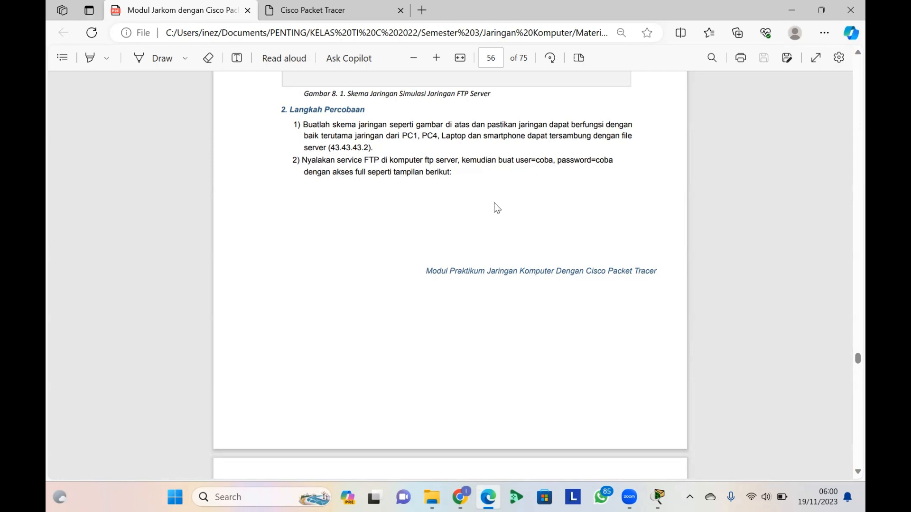
scroll(535, 350, down, 3)
scroll(534, 347, up, 3)
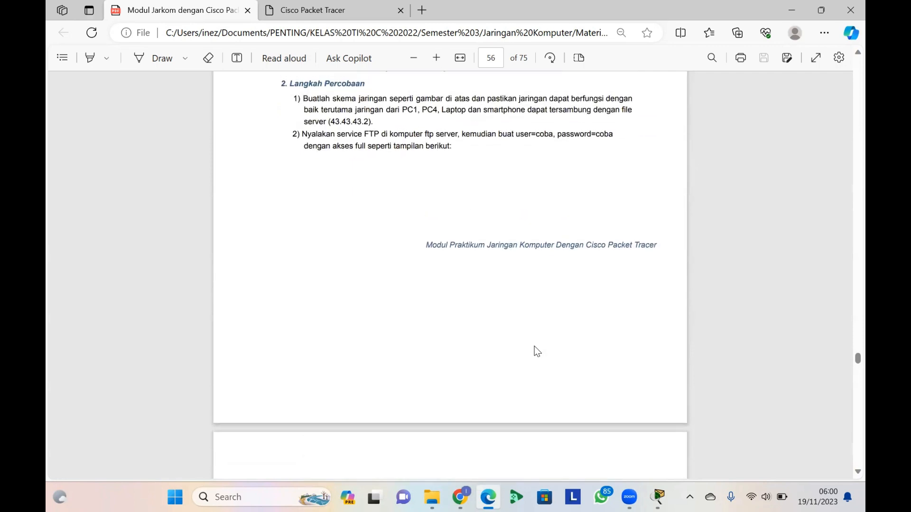
Switch to Cisco Packet Tracer and delete the cable between WEB SERVER and Router 3
mouse_move(670, 496)
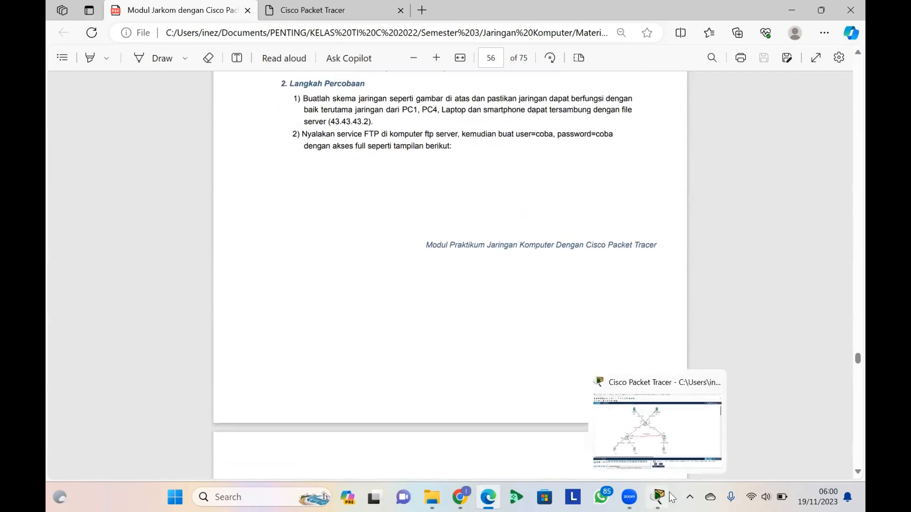
click(670, 445)
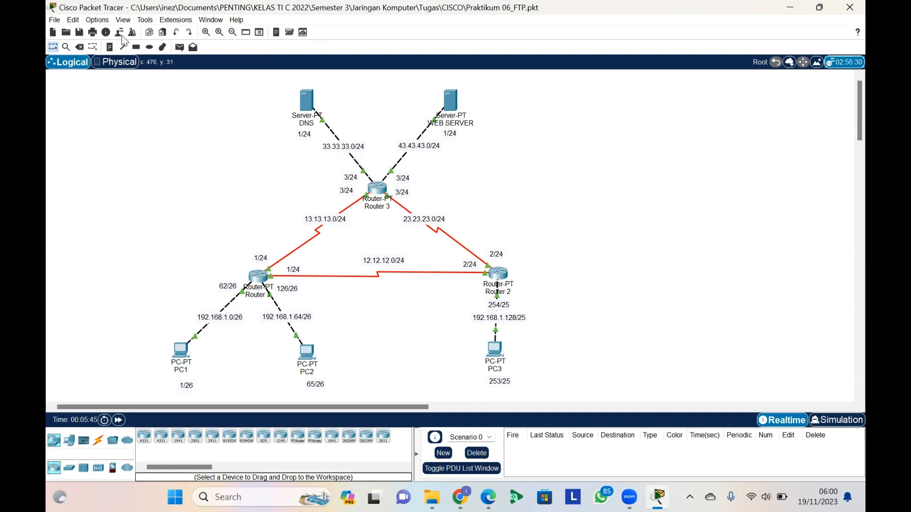
click(80, 47)
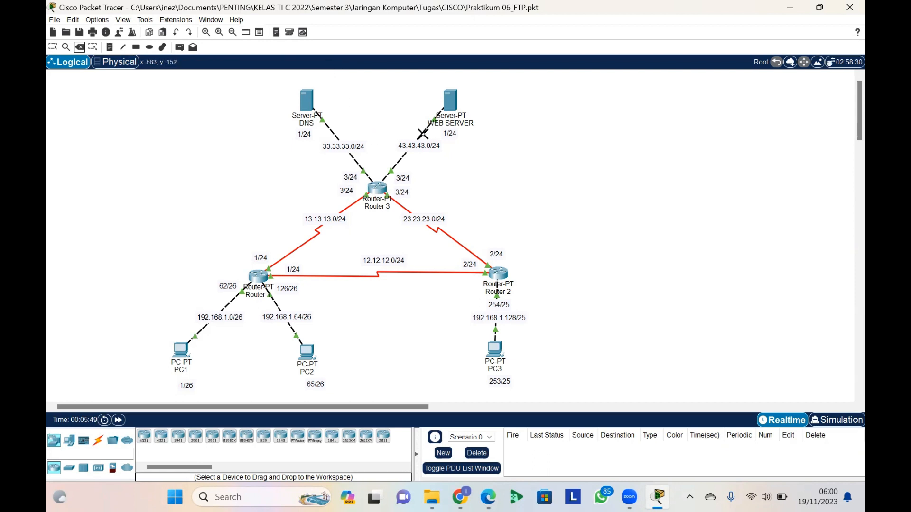
click(403, 135)
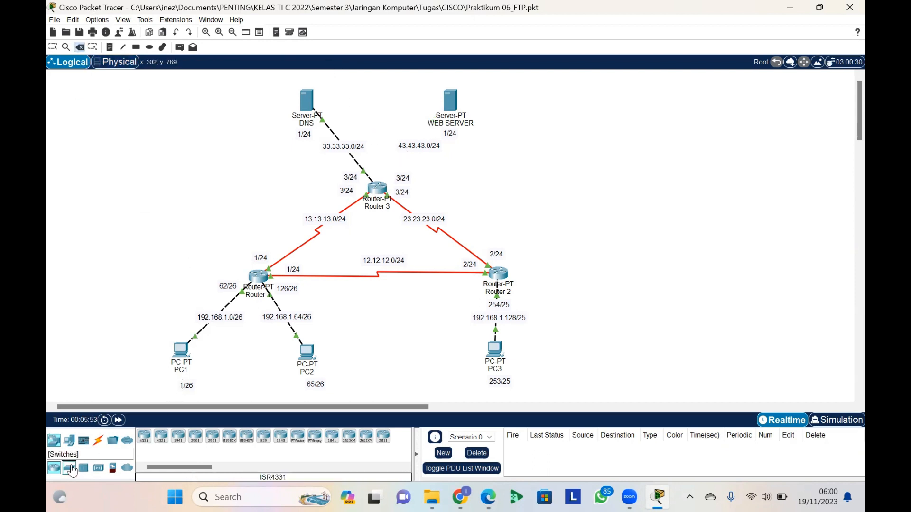
Place a Switch-PT above the 43.43.43.0/24 label and a new Server-PT below WEB SERVER
click(70, 467)
click(164, 439)
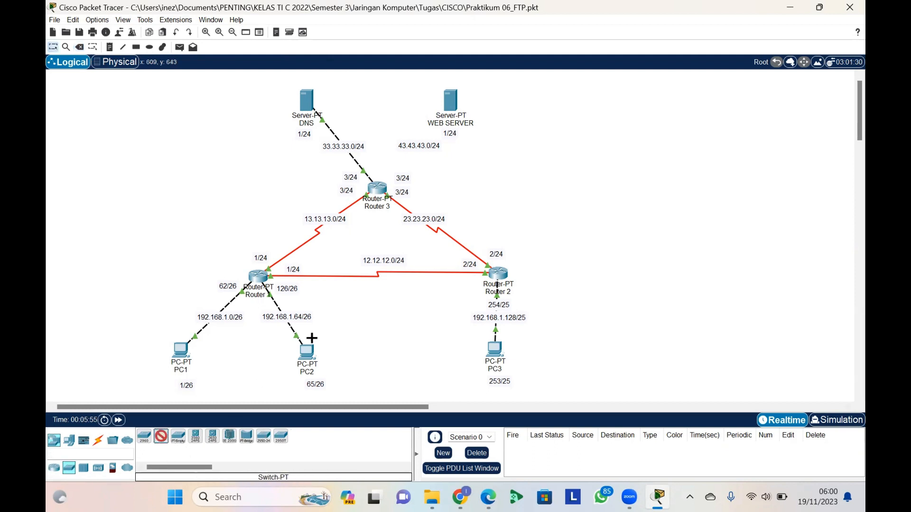
click(410, 126)
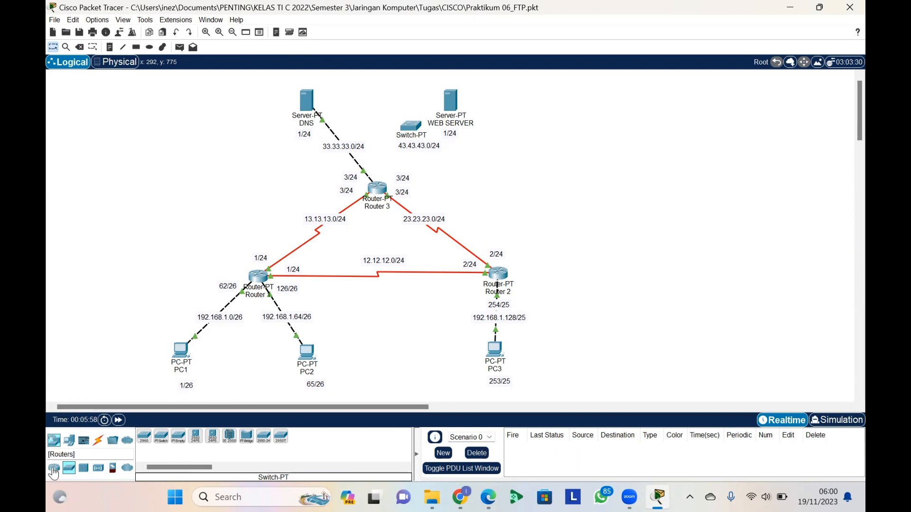
click(67, 443)
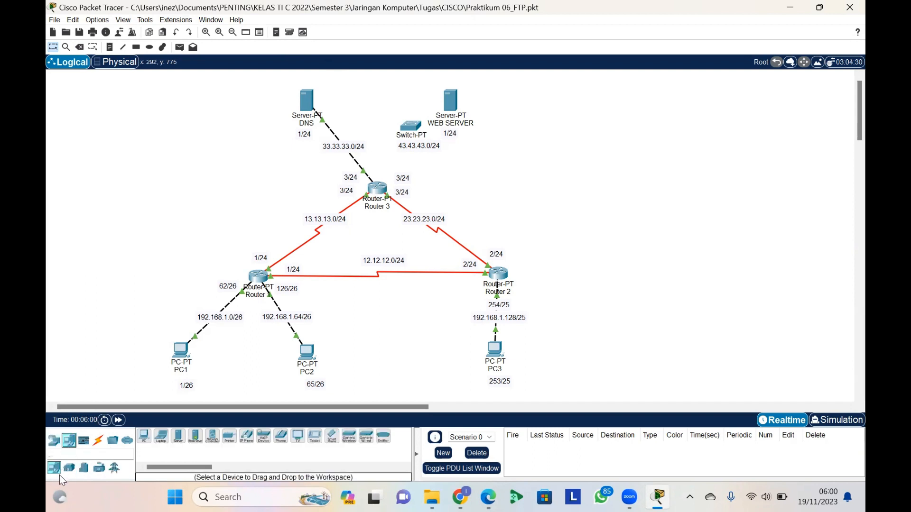
click(180, 439)
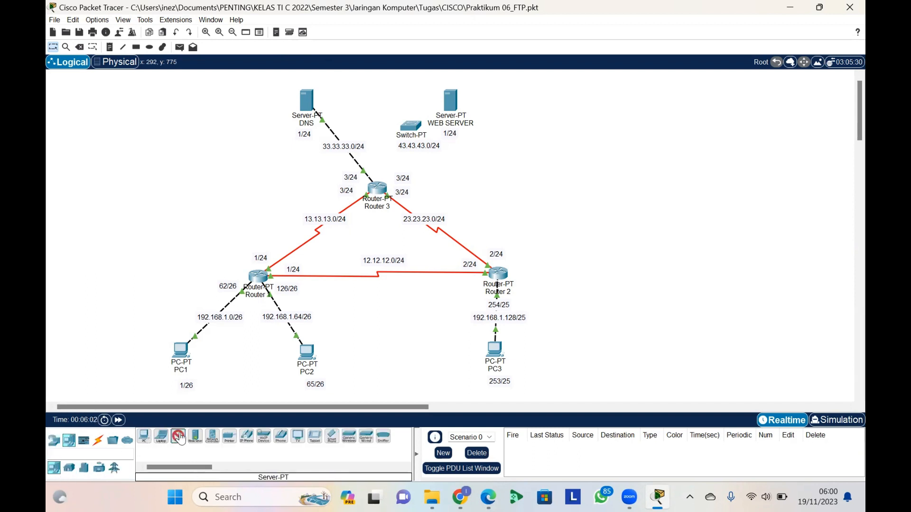
click(482, 162)
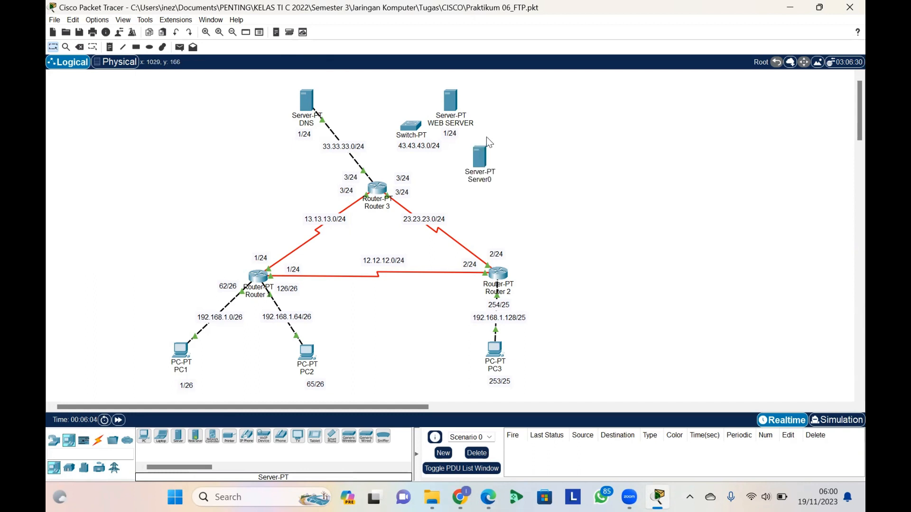
Move WEB SERVER and the new server farther from the switch, and place the 1/24 label beside WEB SERVER
drag(454, 96, 513, 80)
drag(489, 161, 518, 148)
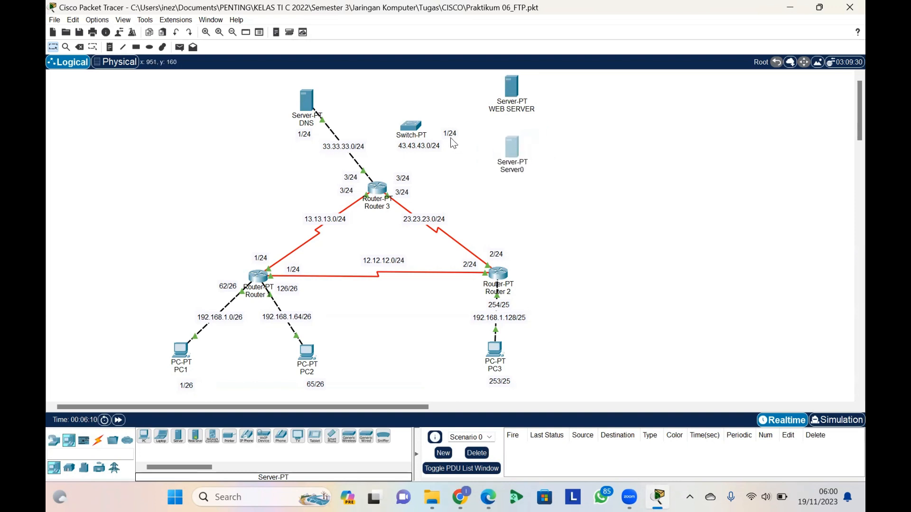
mouse_move(449, 136)
mouse_down()
mouse_move(542, 101)
mouse_move(549, 112)
mouse_up()
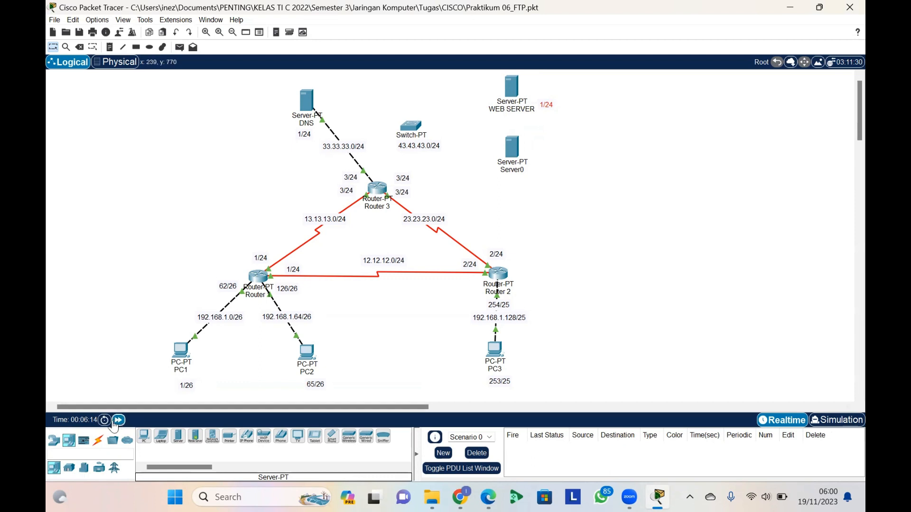
Connect Router 3 to the switch using the automatically chosen connection type
click(97, 441)
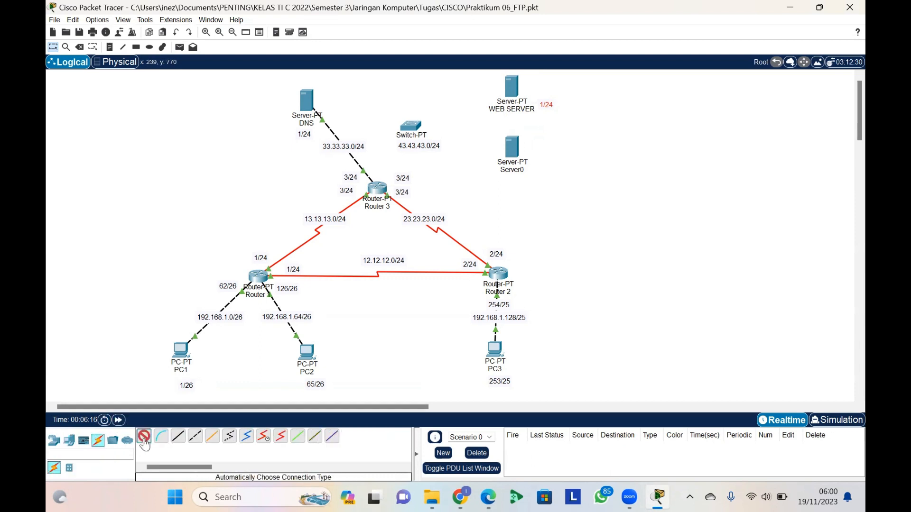
click(145, 439)
click(381, 188)
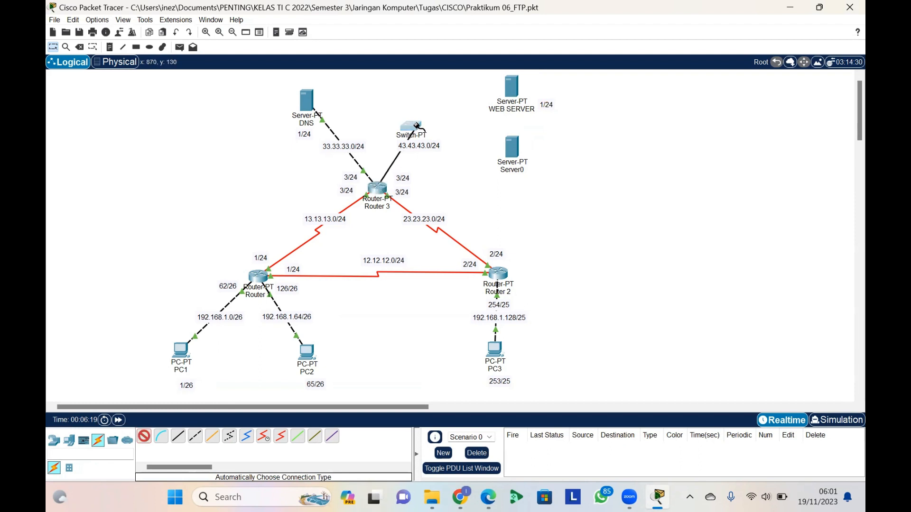
click(407, 127)
Connect the switch to both WEB SERVER and Server0 with automatically chosen cables
click(144, 435)
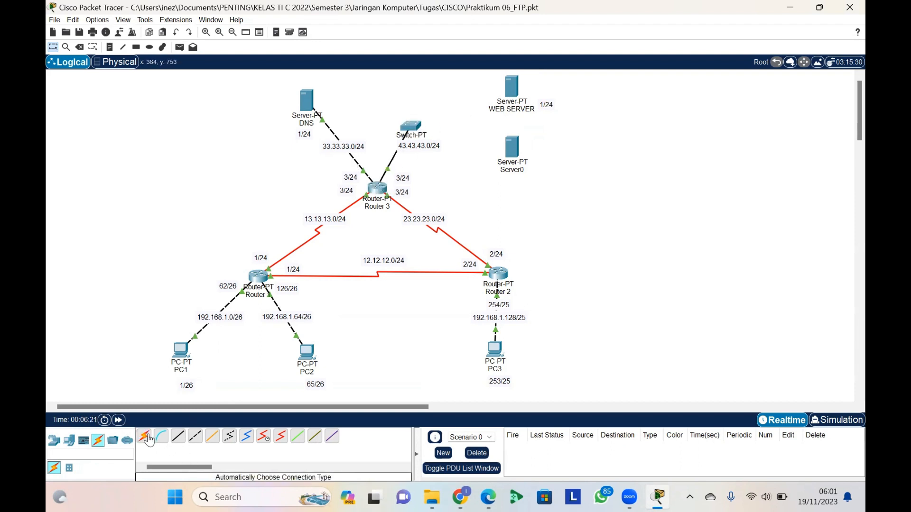
click(416, 127)
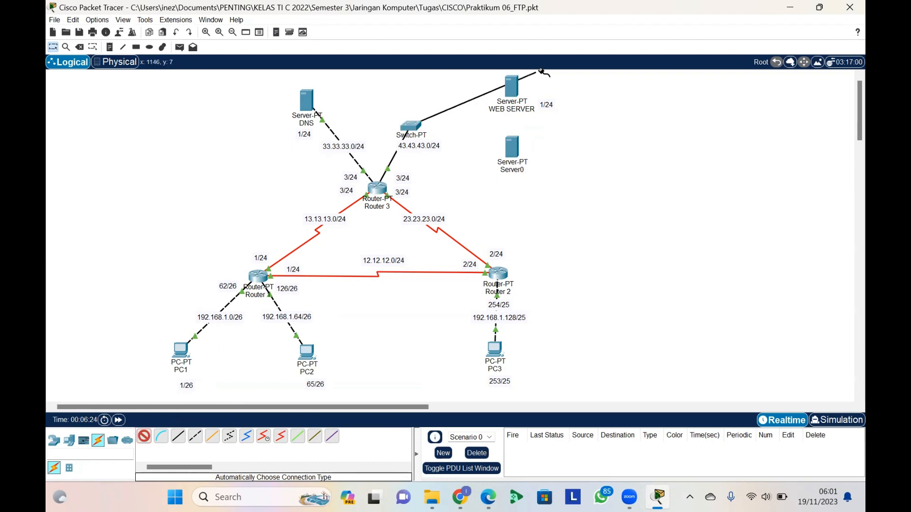
click(507, 90)
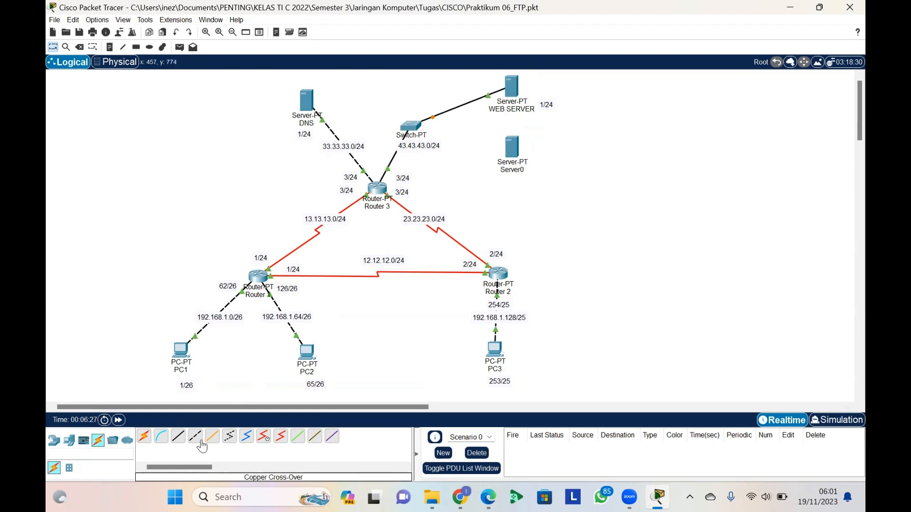
click(144, 437)
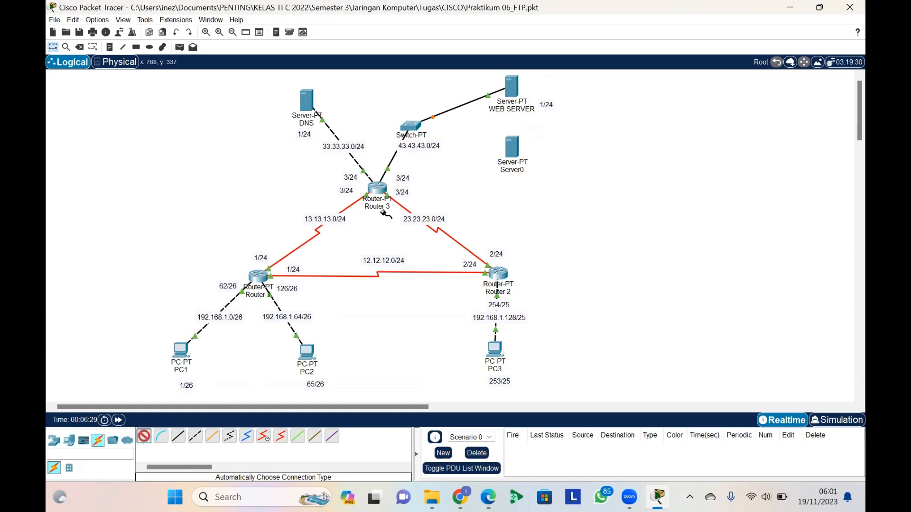
click(414, 125)
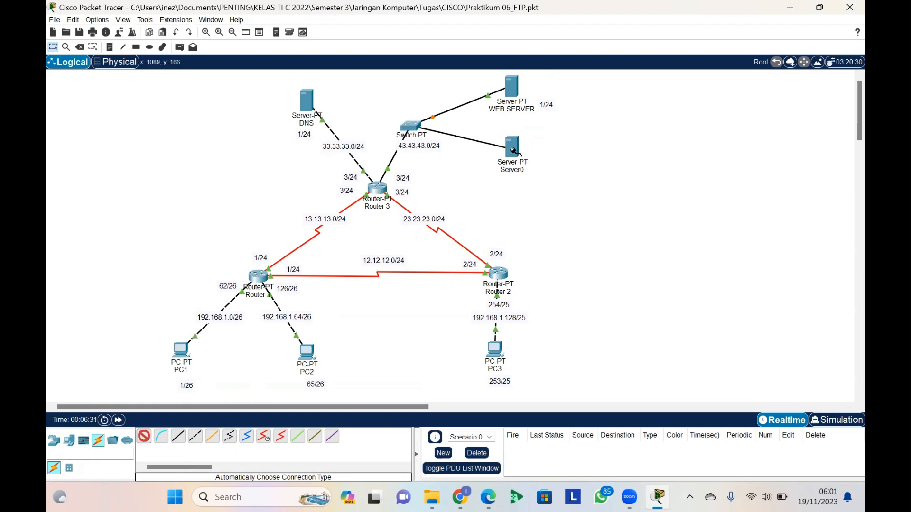
click(517, 155)
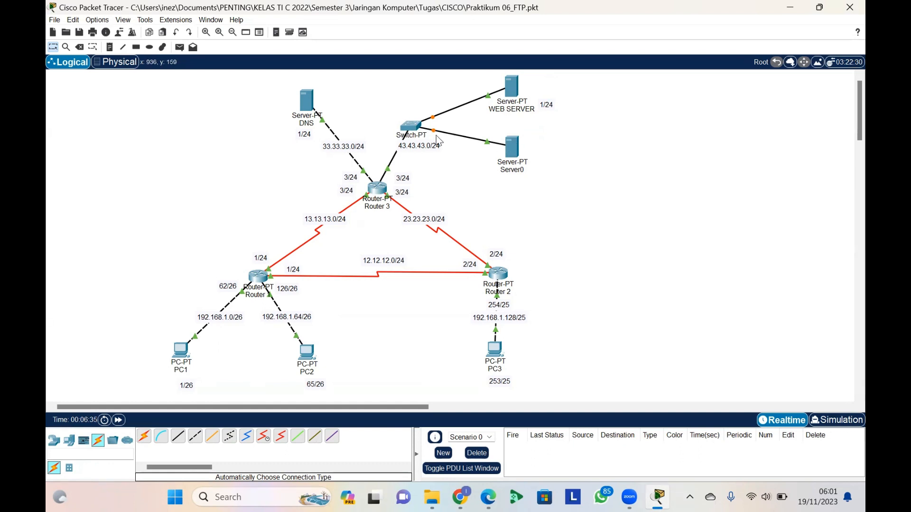
Spread out the switch, Server0 and WEB SERVER so their links and labels have more room
drag(411, 126, 456, 117)
drag(521, 151, 579, 165)
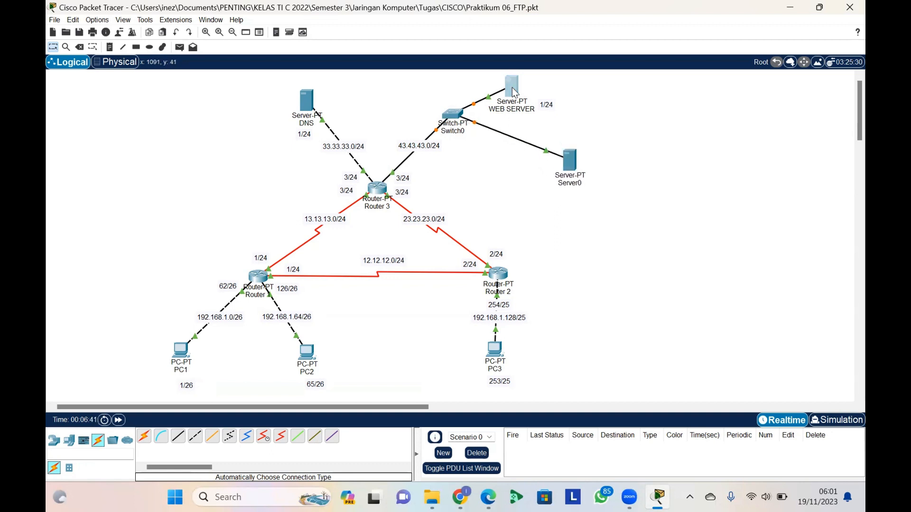
drag(513, 89, 541, 107)
Rename Server0 as FTP SERVER
click(577, 185)
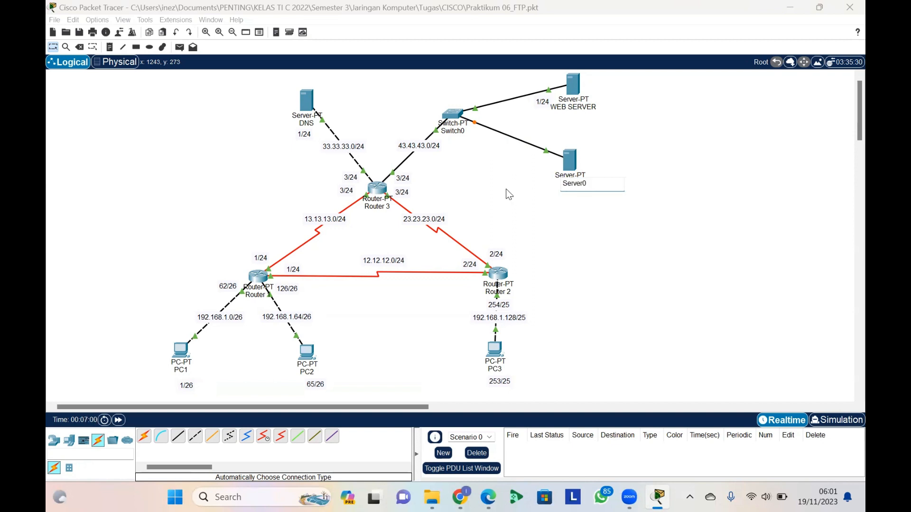
drag(591, 185, 559, 187)
key(Caps_Lock)
text(FT)
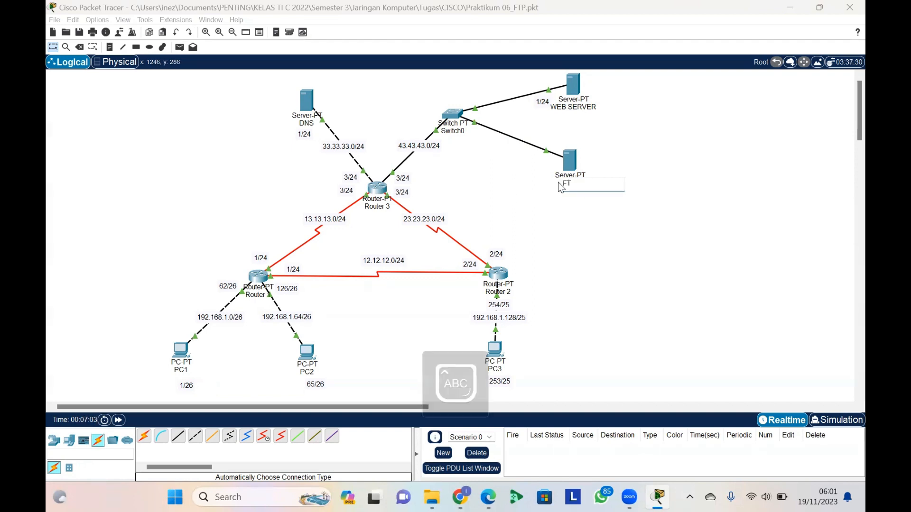
text(P SERVER)
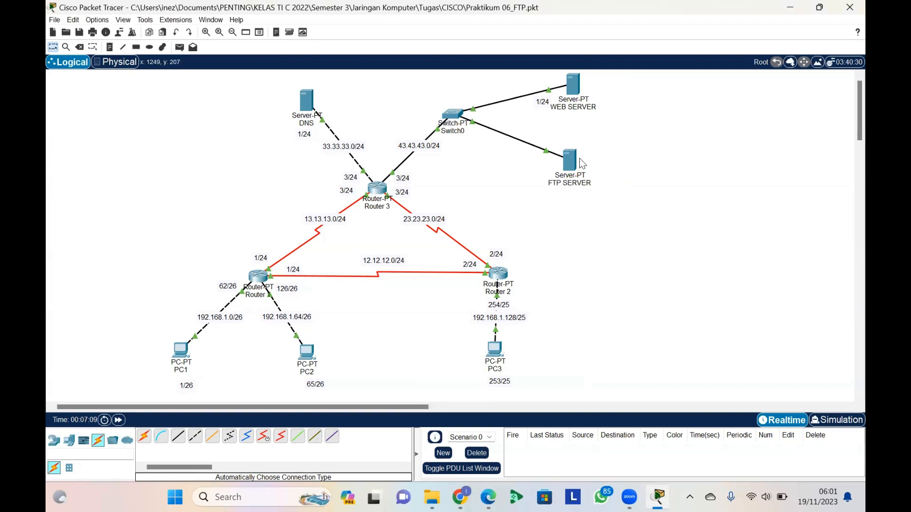
Set the static IPv4 address of FTP SERVER to 43.43.43.2 in its IP configuration
mouse_move(581, 160)
click(577, 164)
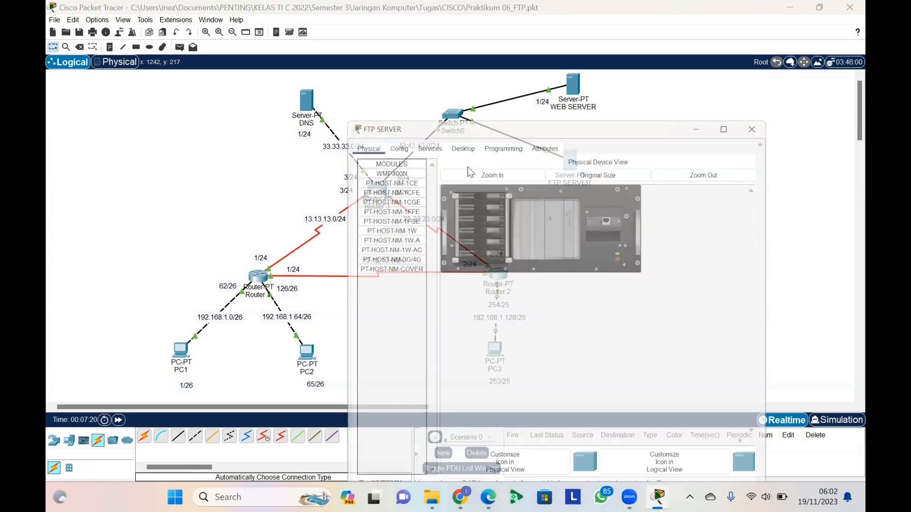
click(457, 57)
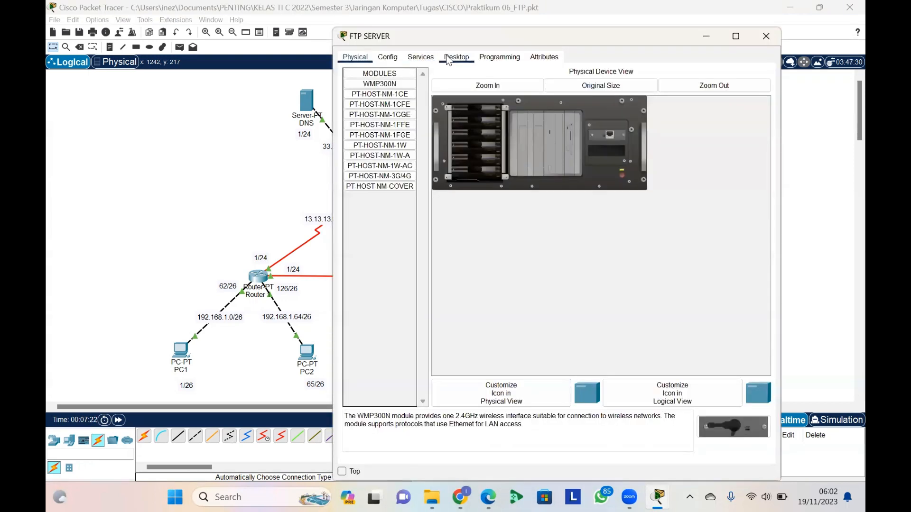
click(391, 81)
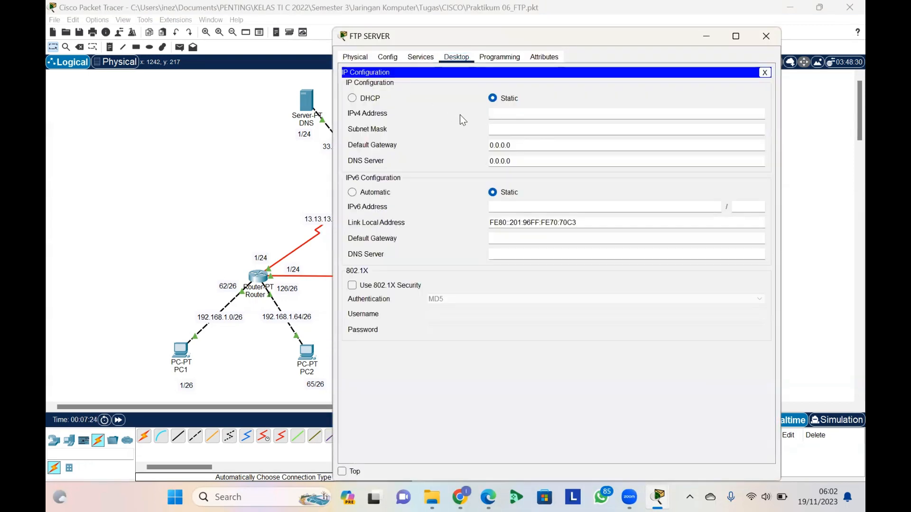
click(507, 114)
text(43,43,43,2)
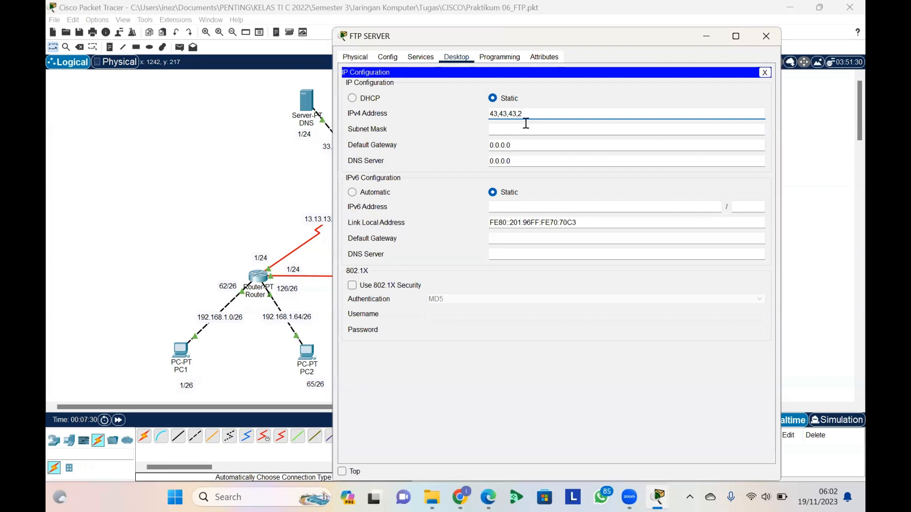
drag(526, 115, 463, 118)
text(43.43.43.2)
Set the FTP server's subnet mask to 255.255.255.0 and its default gateway to 43.43.43.3
click(500, 128)
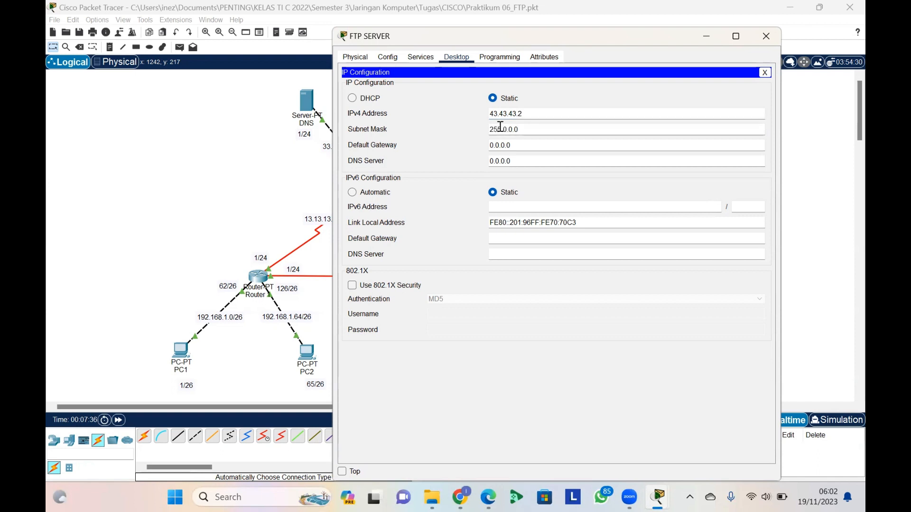
drag(522, 129, 505, 133)
text(255.255.0)
drag(521, 147, 478, 147)
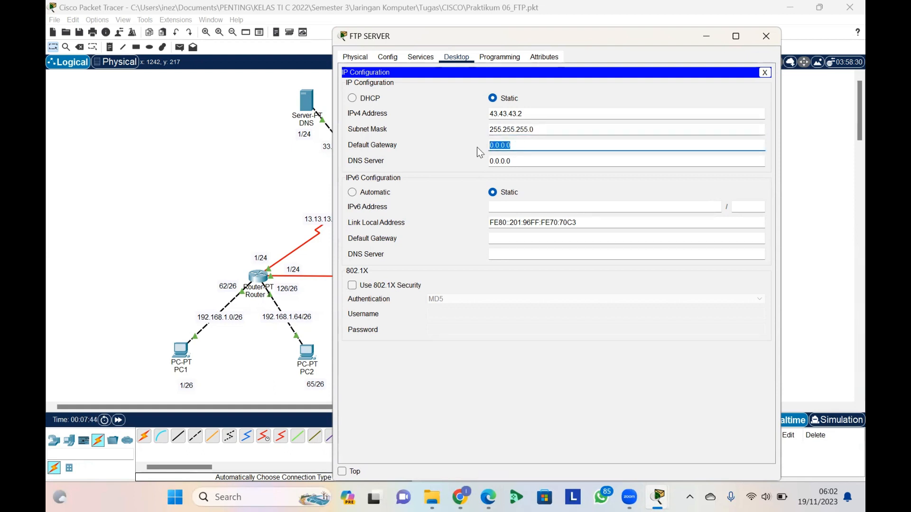
text(43.43.43.3)
Set the FTP server's DNS server address to 33.33.33.1 and close its configuration window
drag(507, 163, 468, 161)
click(513, 162)
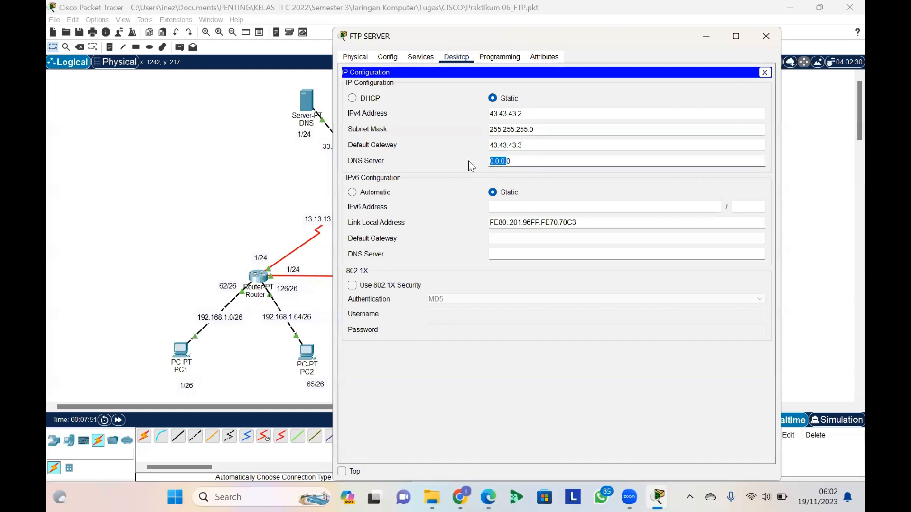
key(BackSpace)
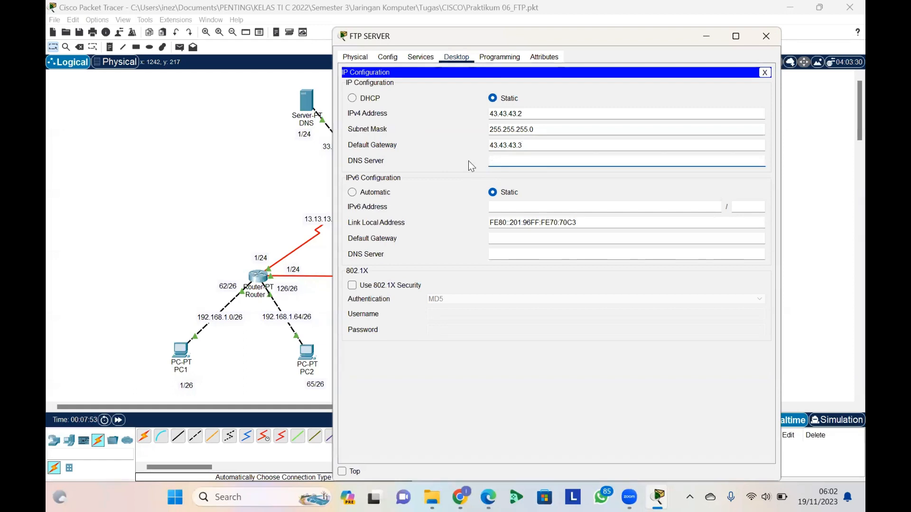
text(33.33.33.1)
click(766, 72)
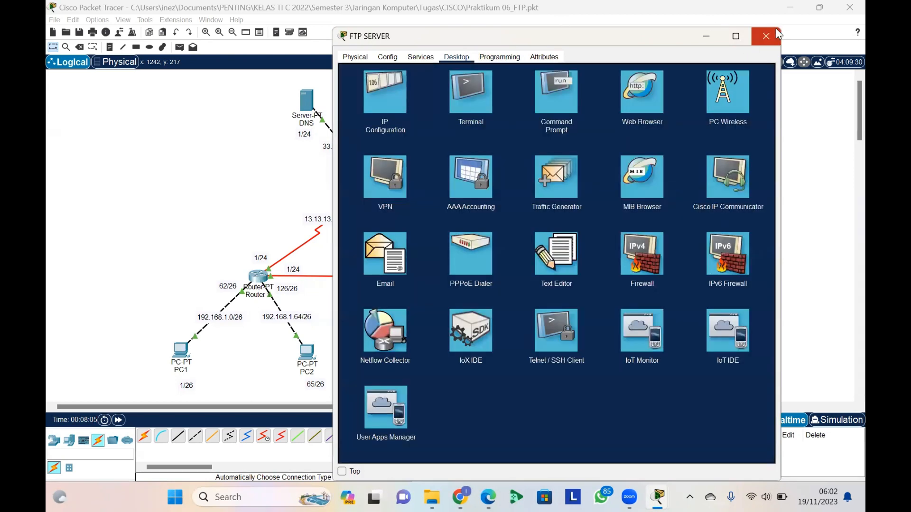
click(776, 30)
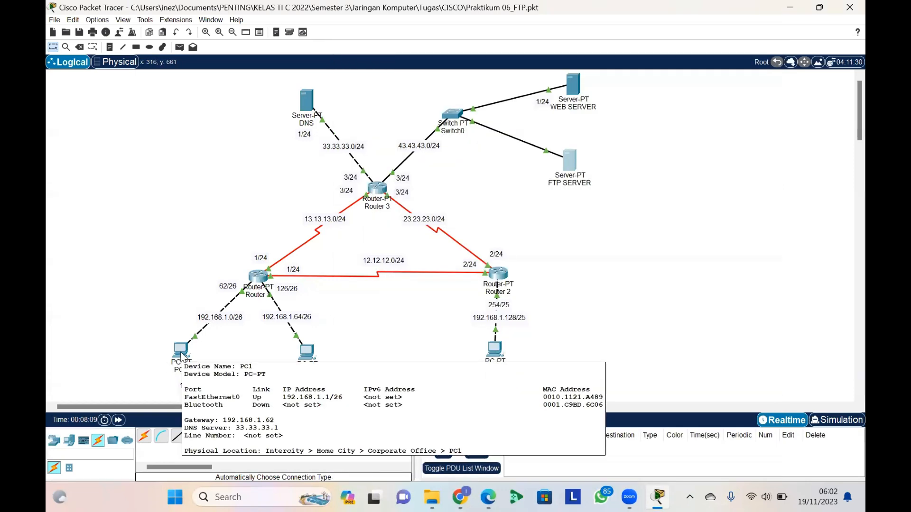
Ping the FTP server at 43.43.43.2 from PC1's command prompt, then close PC1's window
click(181, 355)
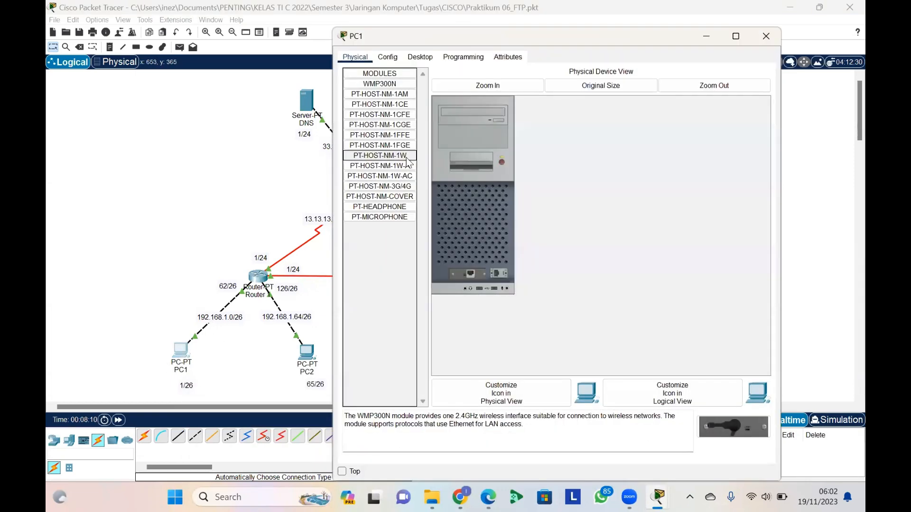
click(425, 61)
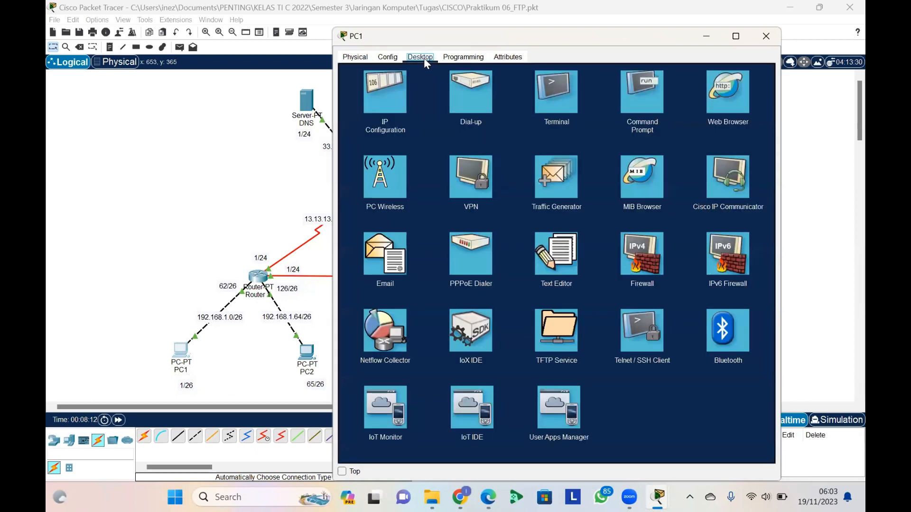
click(658, 95)
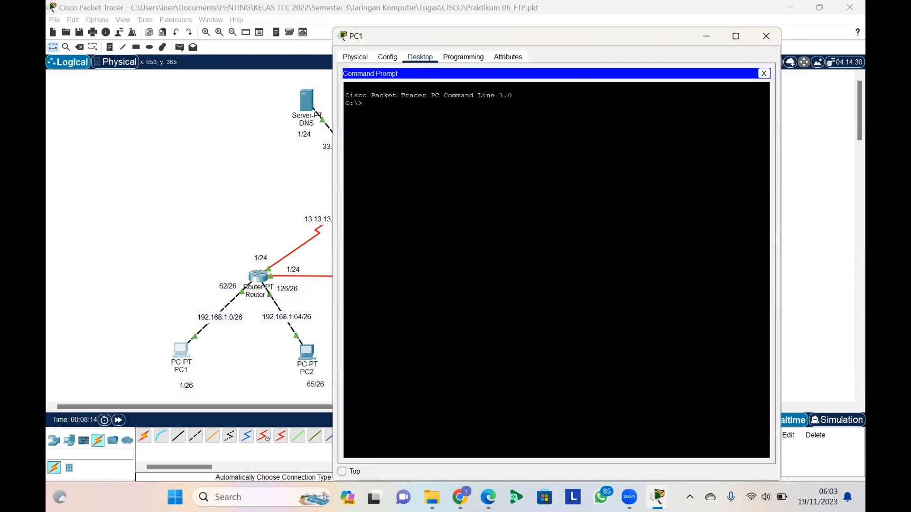
text(PIN)
key(BackSpace)
key(BackSpace)
key(BackSpace)
key(Caps_Lock)
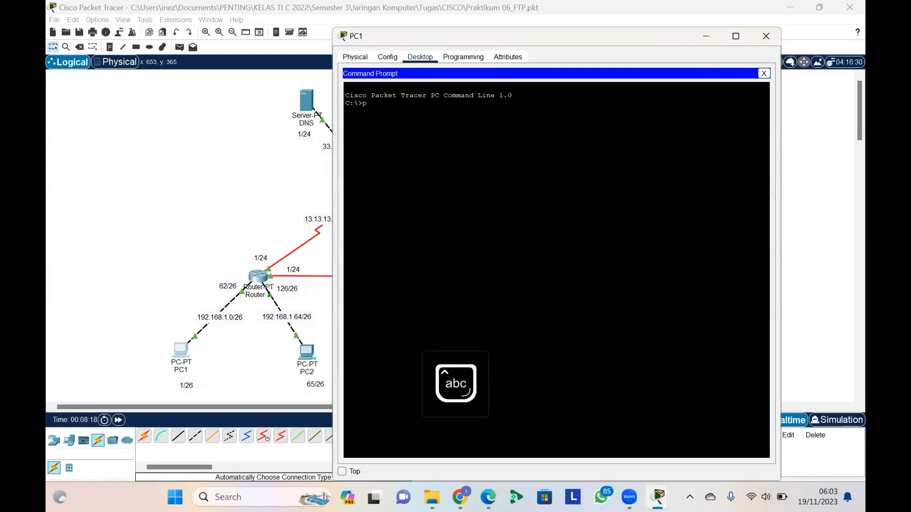
text(ping 43.43.43.2)
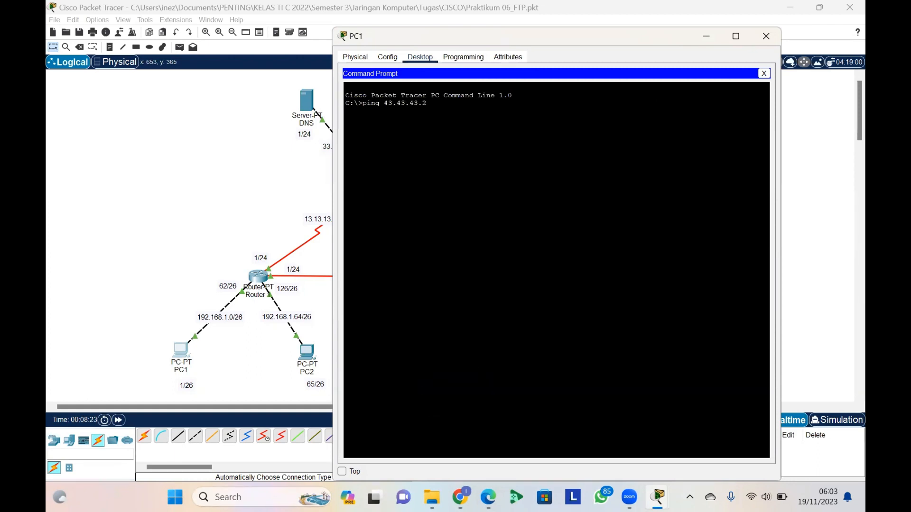
key(Return)
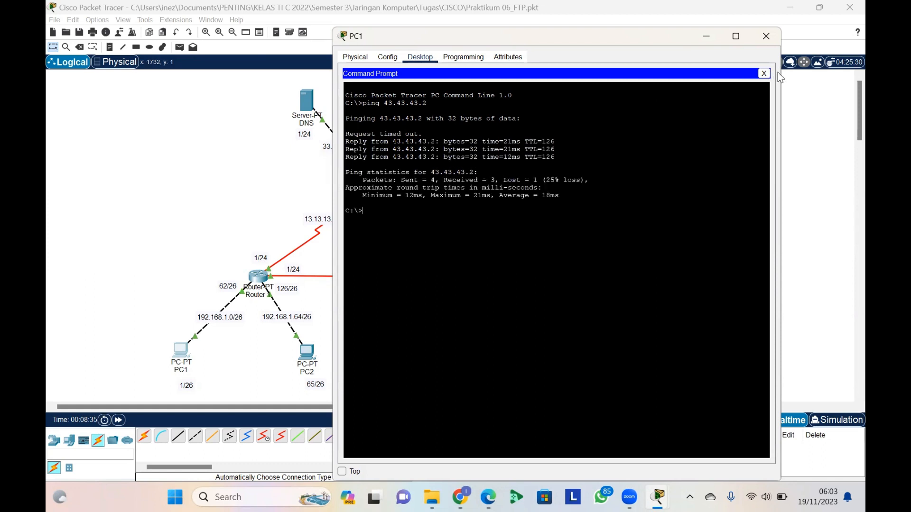
click(764, 73)
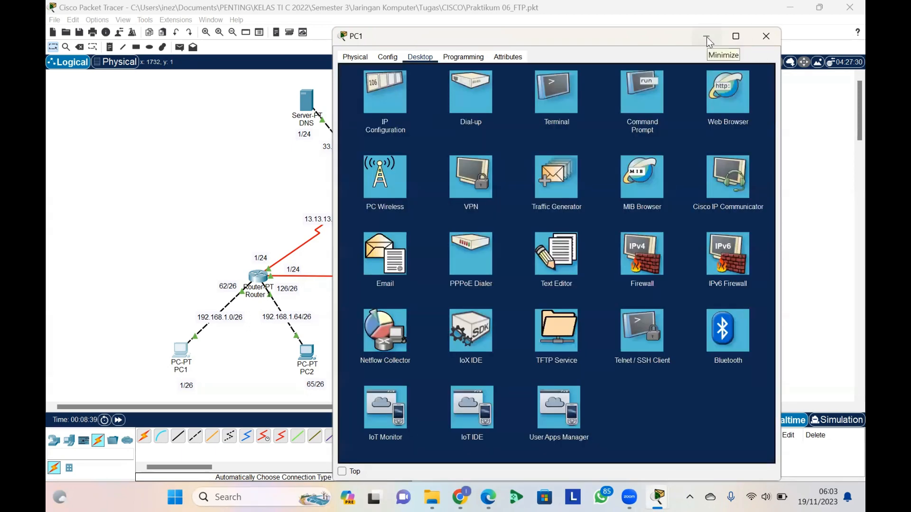
click(753, 36)
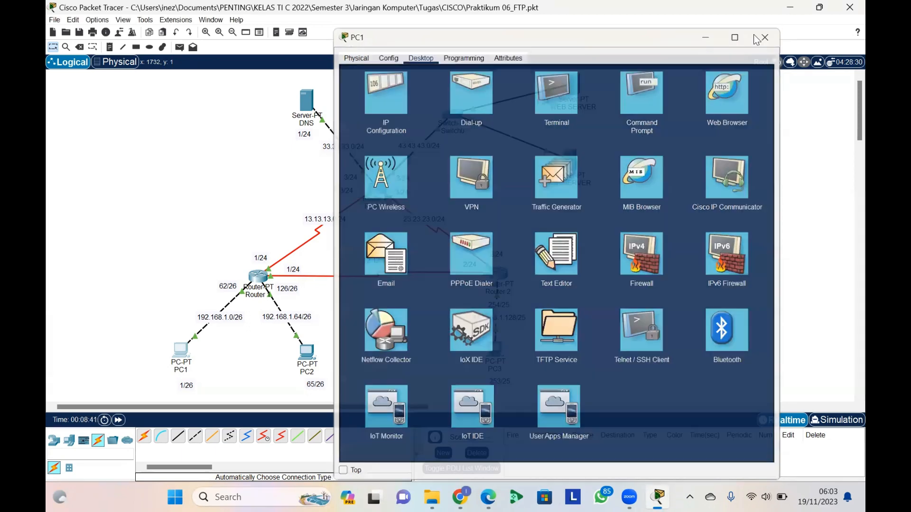
Open the FTP service settings of FTP SERVER and load the existing cisco user's entry with all its permissions
click(570, 160)
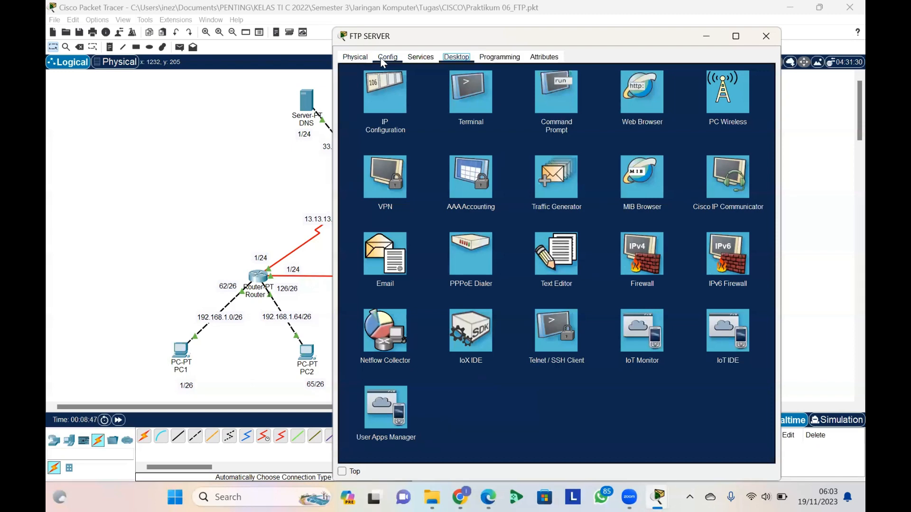
click(383, 61)
click(414, 61)
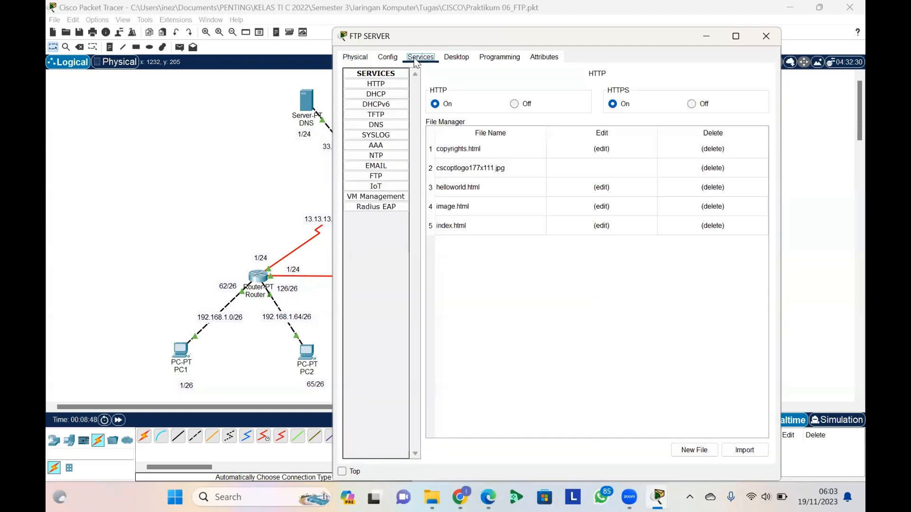
click(390, 179)
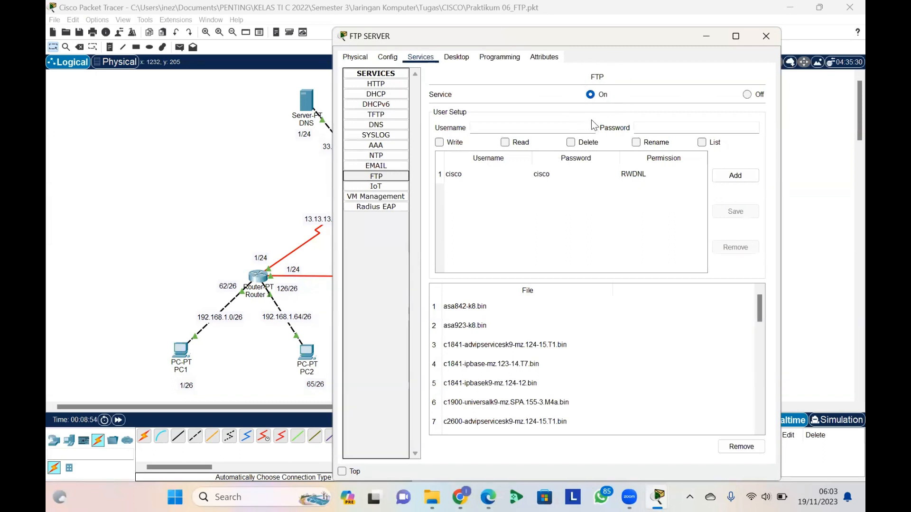
click(560, 127)
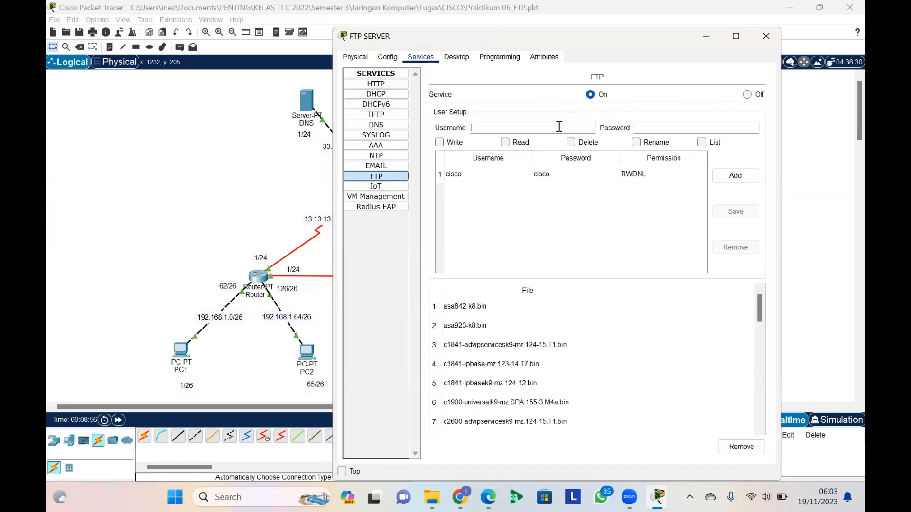
click(561, 176)
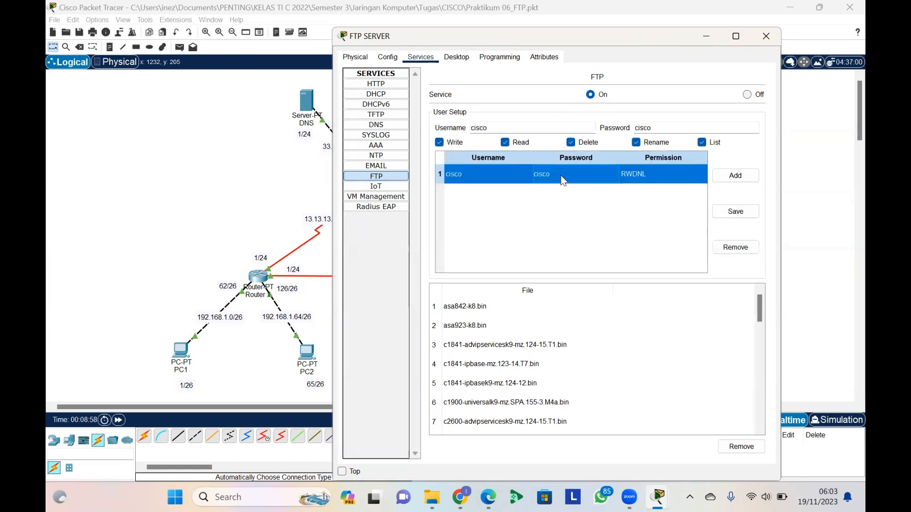
Add an FTP user with the username coba, enter its password, and keep write, read, delete, rename and list permissions
click(560, 127)
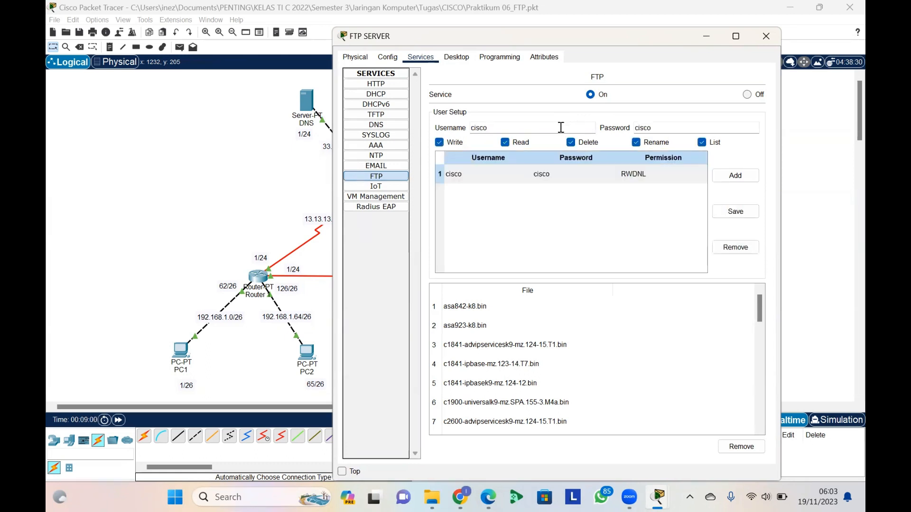
key(BackSpace)
key(BackSpace)
key(BackSpace)
key(BackSpace)
key(BackSpace)
text(coba)
click(675, 129)
key(BackSpace)
key(BackSpace)
key(BackSpace)
key(BackSpace)
key(BackSpace)
text(coba)
click(746, 178)
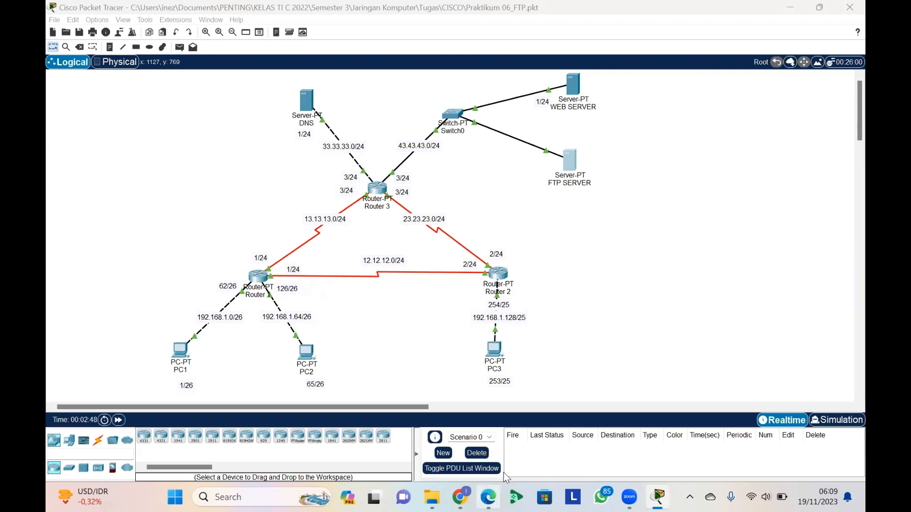
Switch to the module PDF in Edge and review the instructions that follow the FTP user setup, then return to Packet Tracer
click(490, 413)
scroll(490, 259, up, 10)
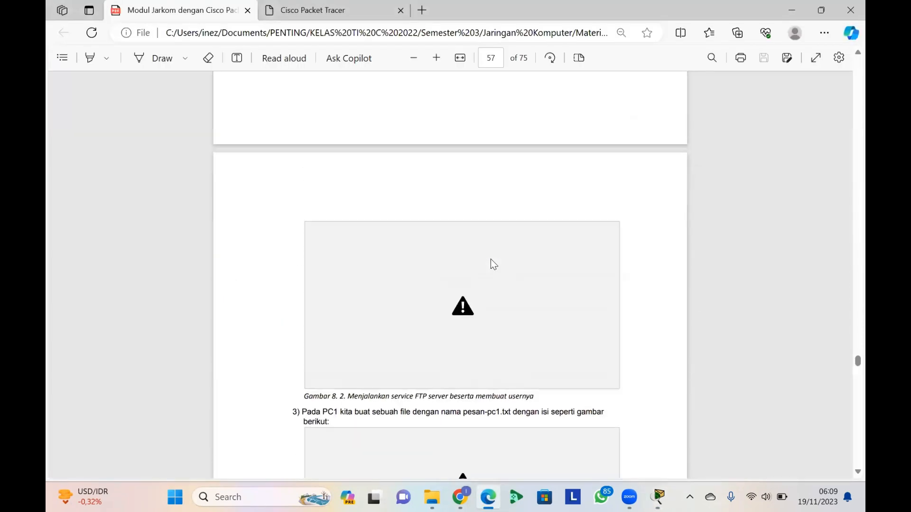
scroll(490, 259, down, 4)
scroll(490, 259, down, 4)
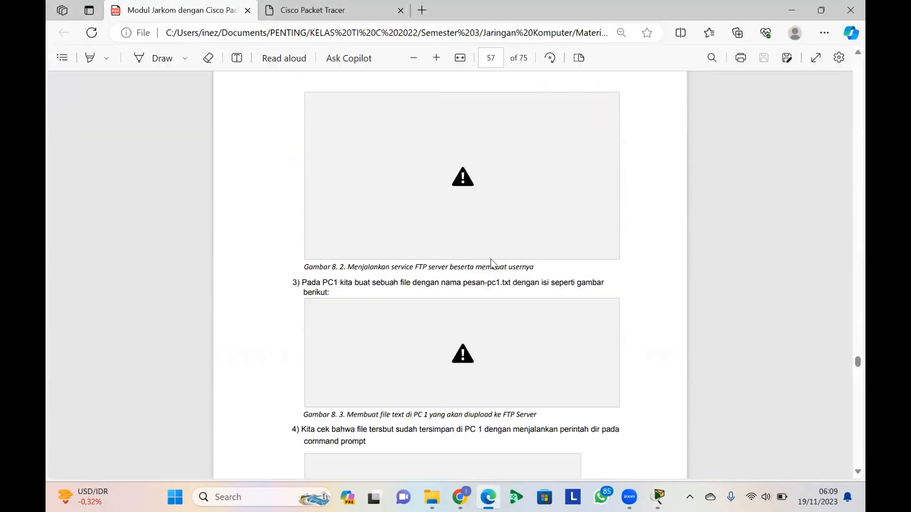
scroll(491, 259, down, 2)
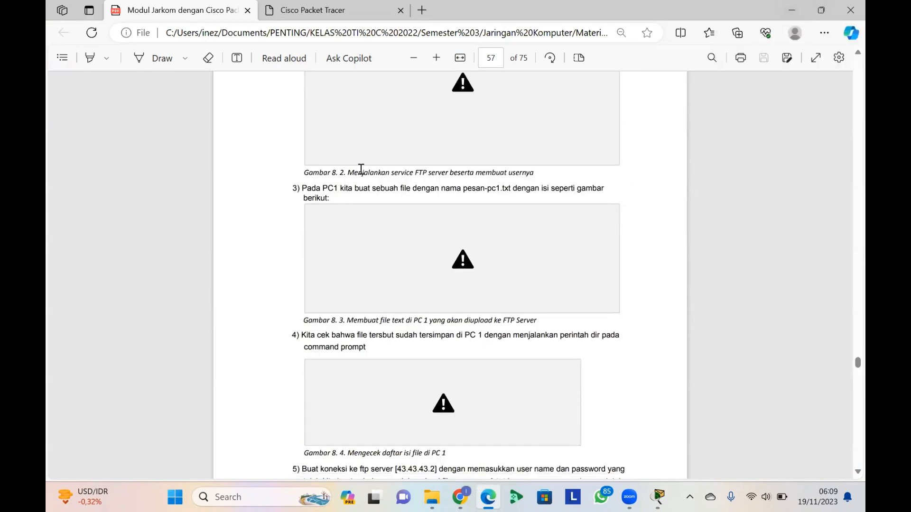
click(804, 7)
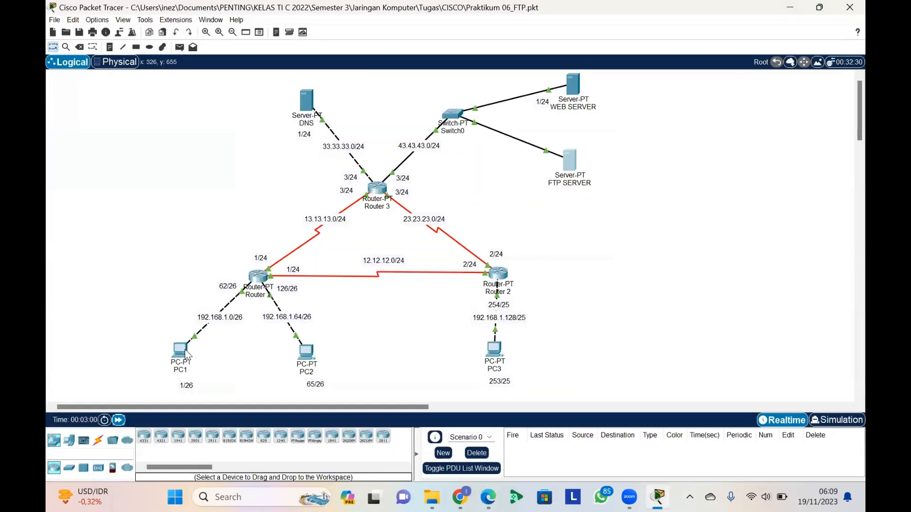
Write the message "Halo inipesan dari PC 1" in PC1's Text Editor
click(183, 351)
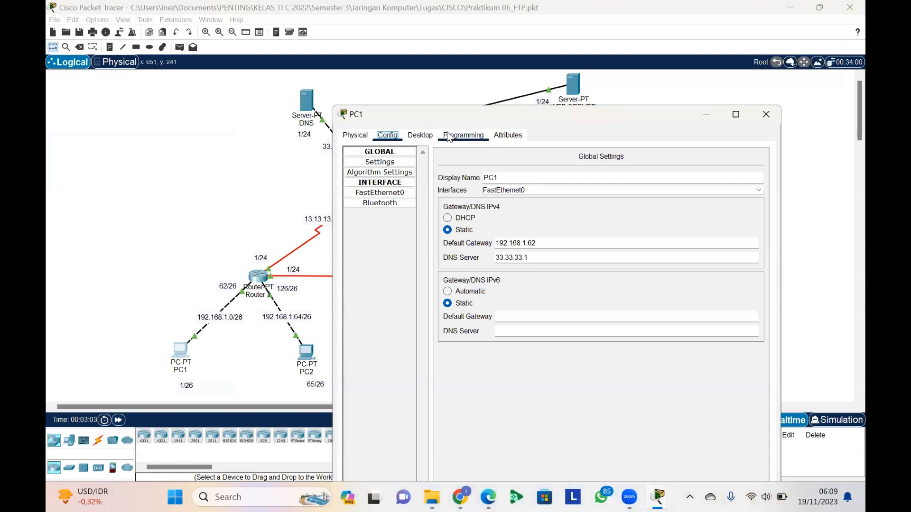
click(420, 135)
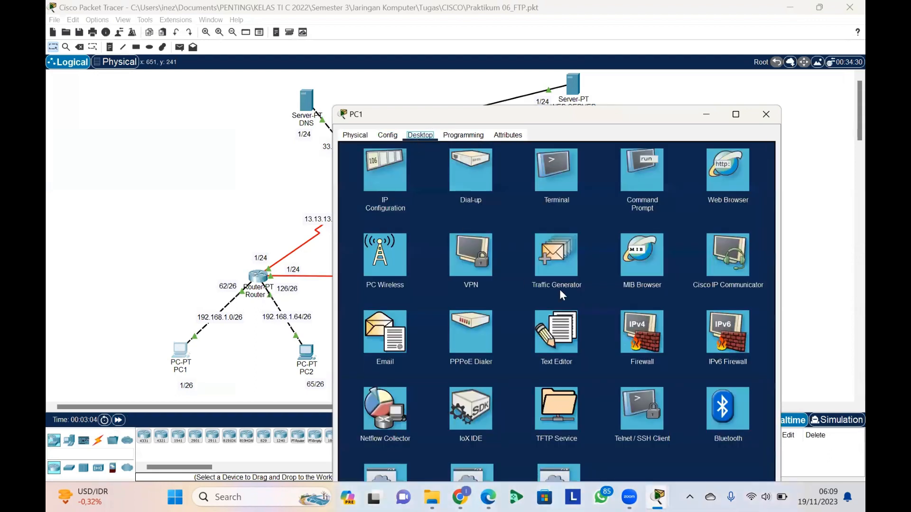
click(555, 349)
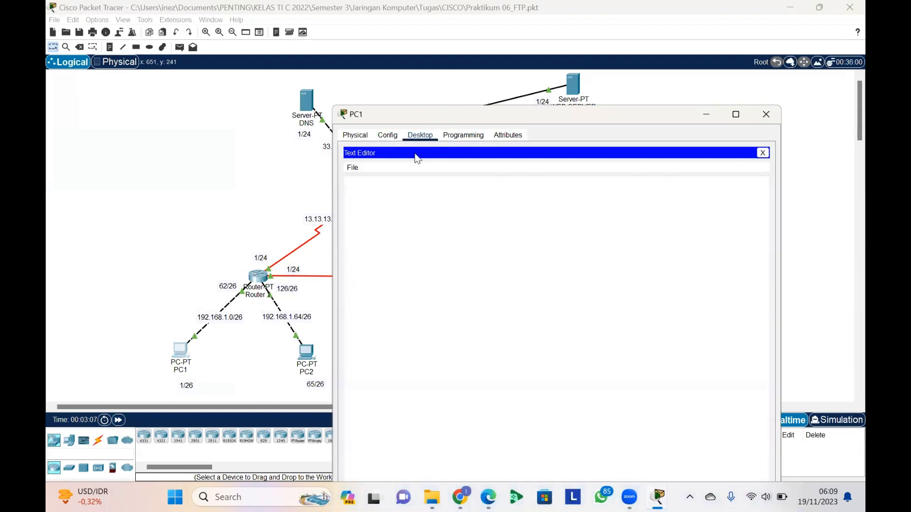
click(391, 202)
text(Halo ini pC 1pesan dari)
Start saving the message on PC1 and check the required file name in the module PDF in Edge
click(354, 169)
click(371, 207)
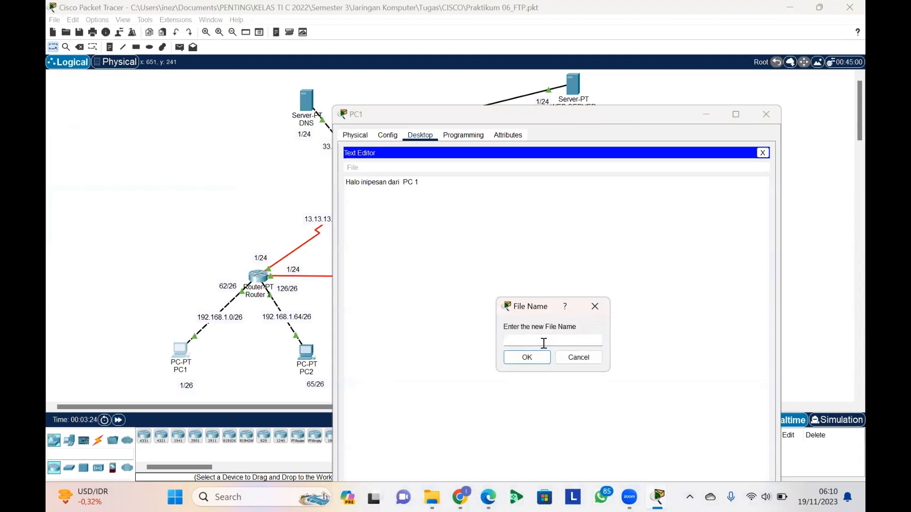
mouse_move(488, 496)
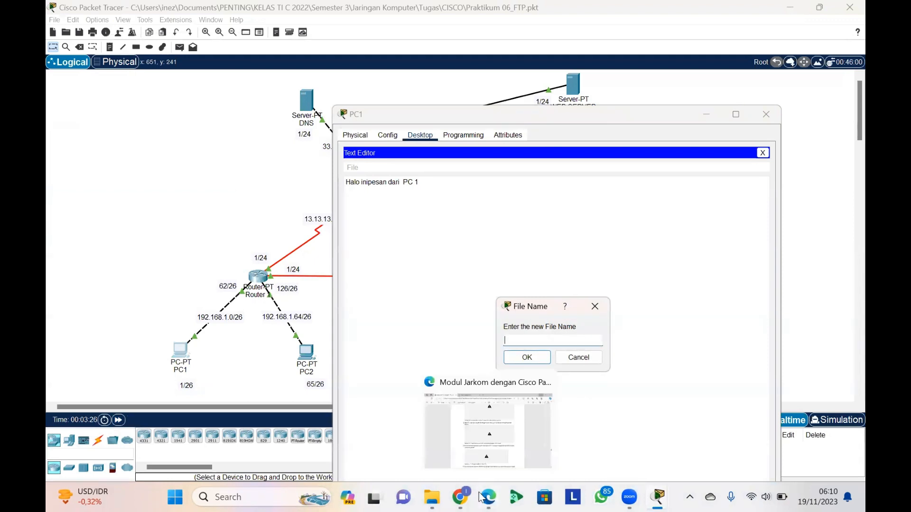
click(510, 438)
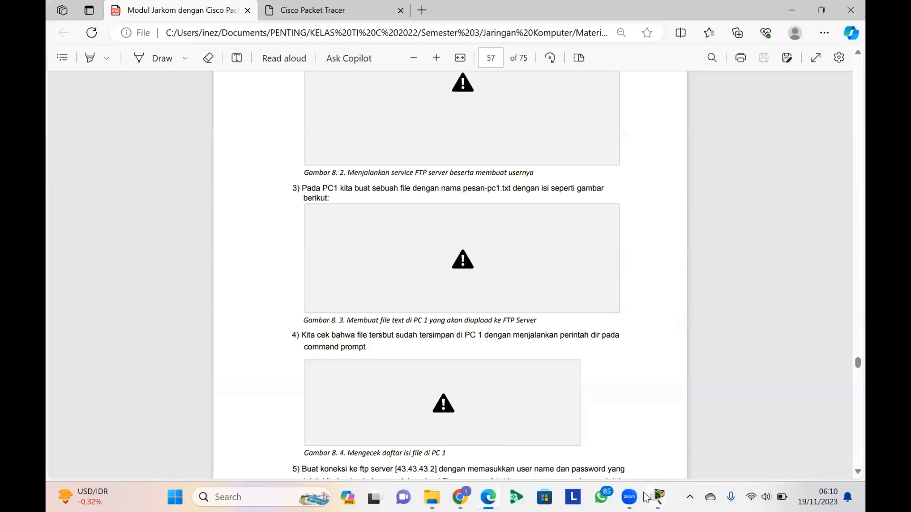
mouse_move(641, 495)
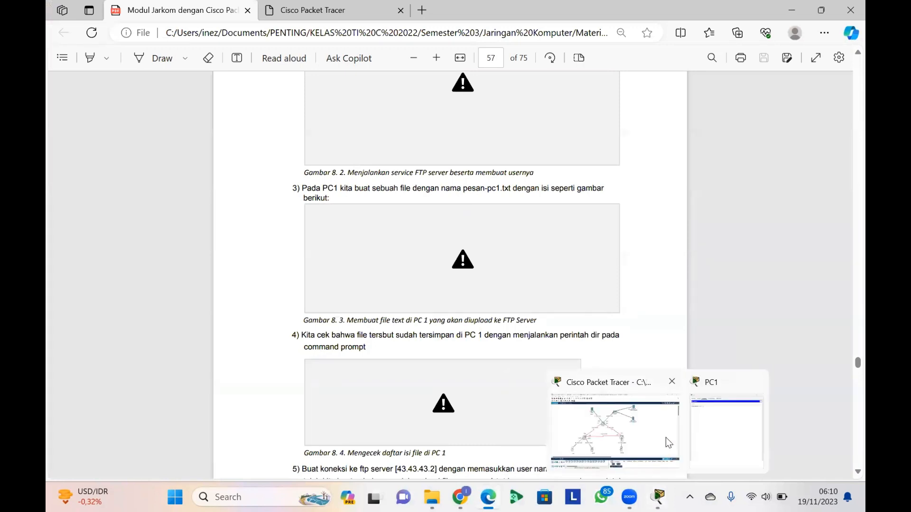
click(716, 433)
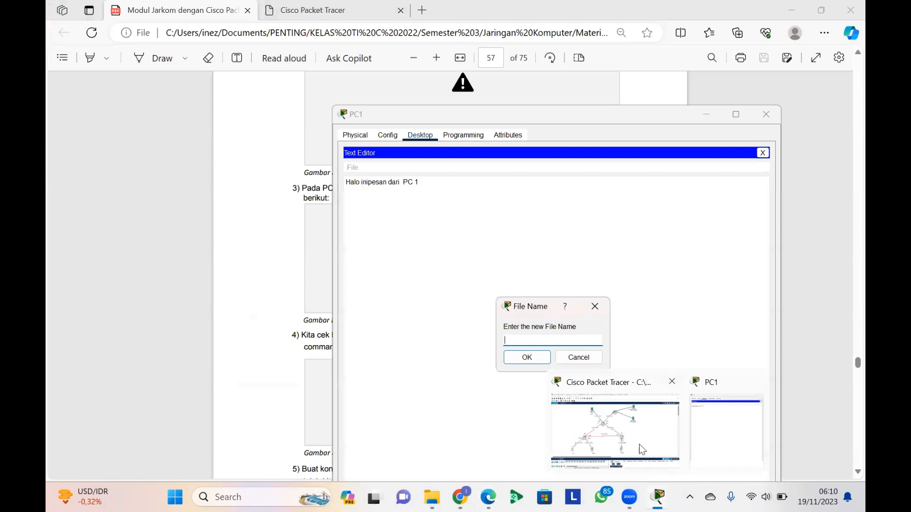
click(639, 444)
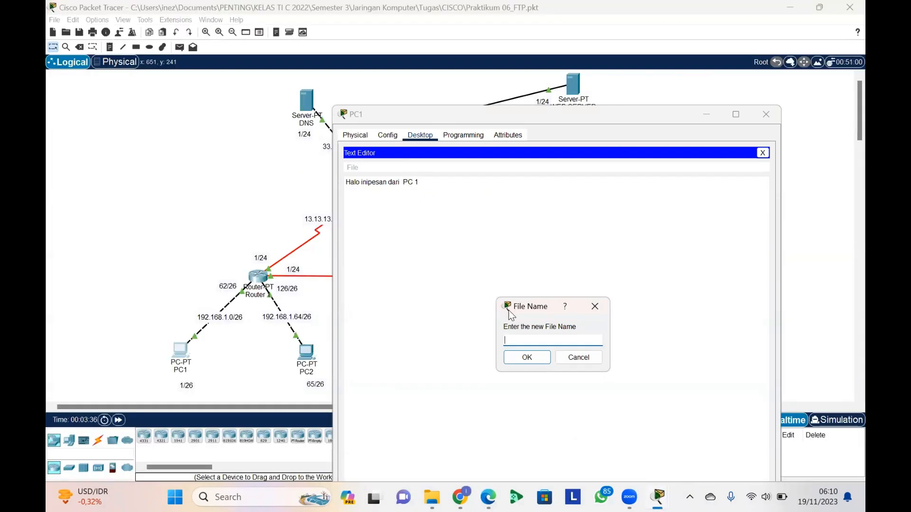
Save the message under the file name pesan-pc1.txt and close the Text Editor
text(pesan)
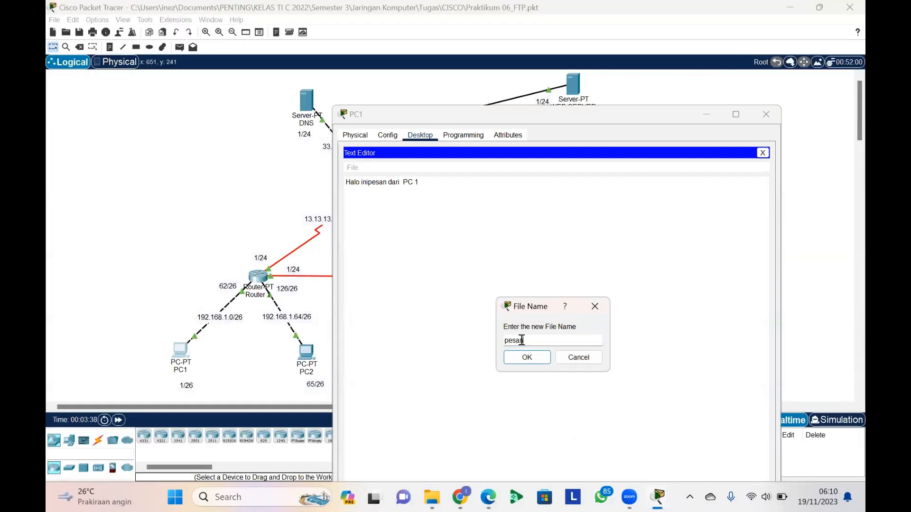
text(0)
key(BackSpace)
text(-pc1)
click(544, 363)
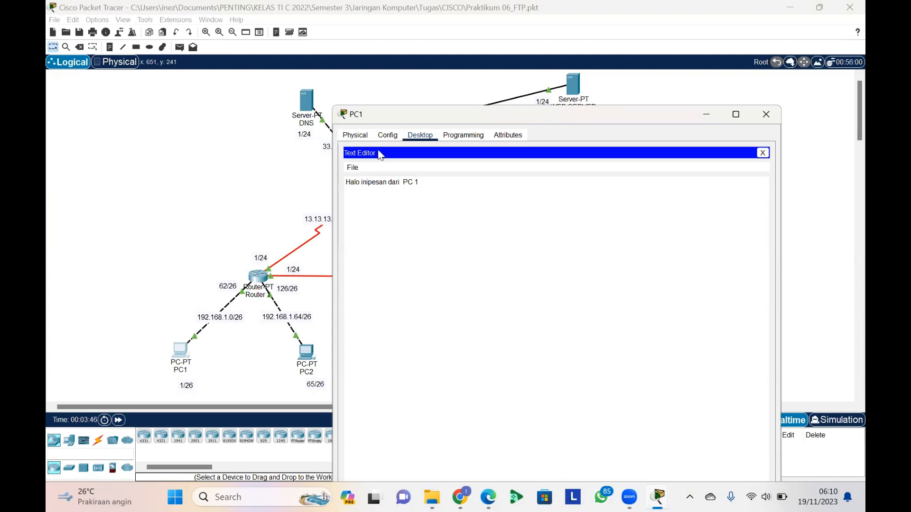
click(762, 152)
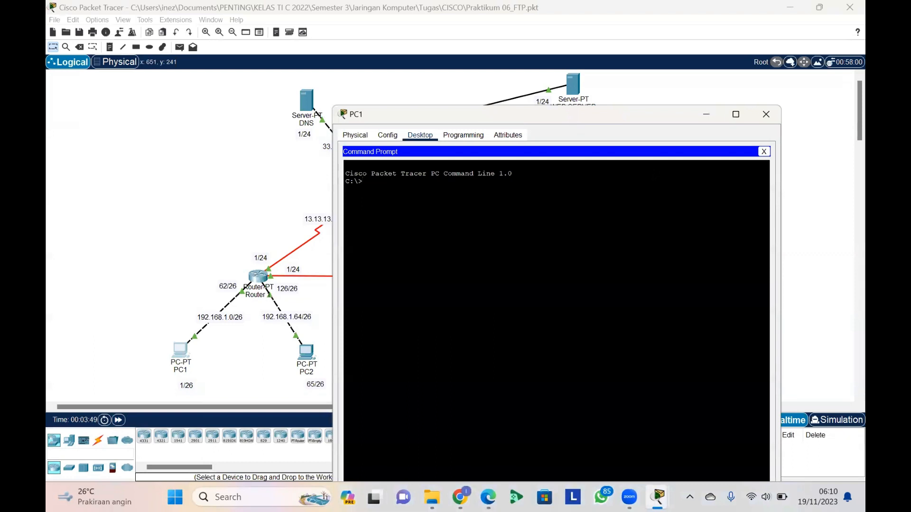
List the files on PC1 with the dir command and look for pesan-pc1.txt in the listing
text(dir)
key(Return)
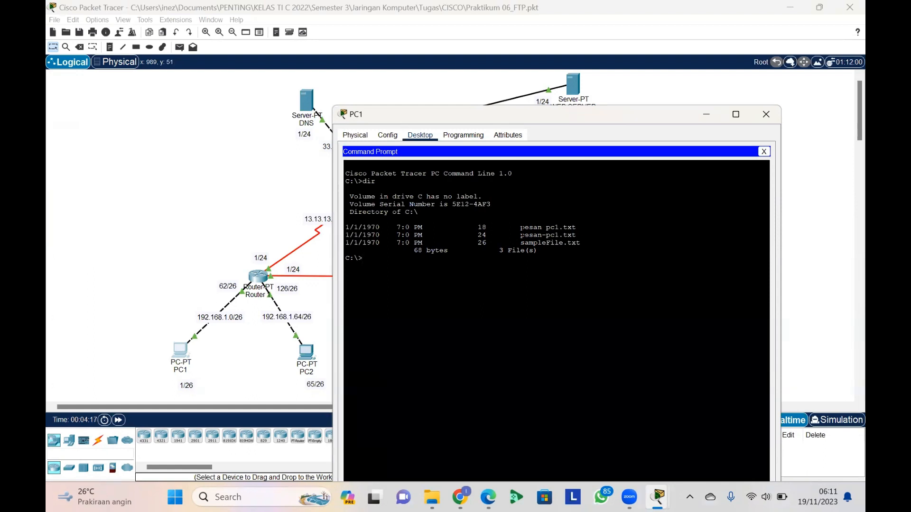
drag(503, 235, 580, 235)
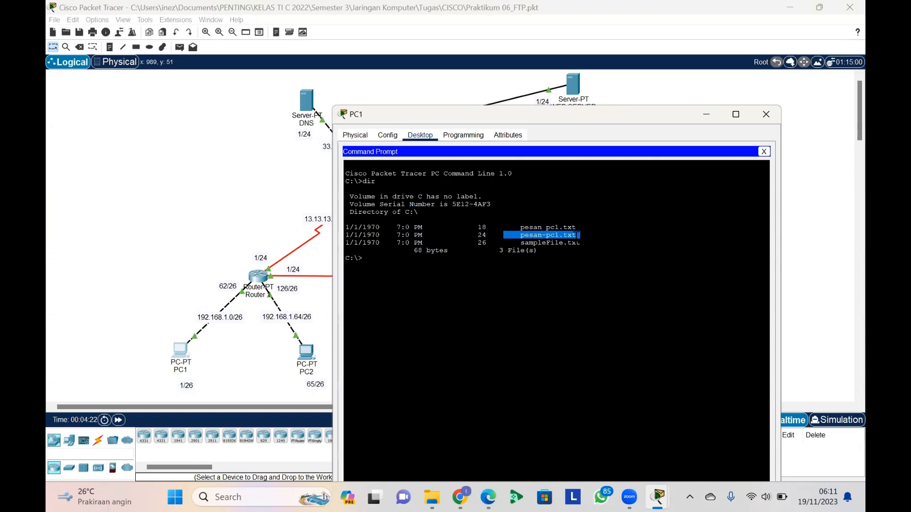
click(559, 236)
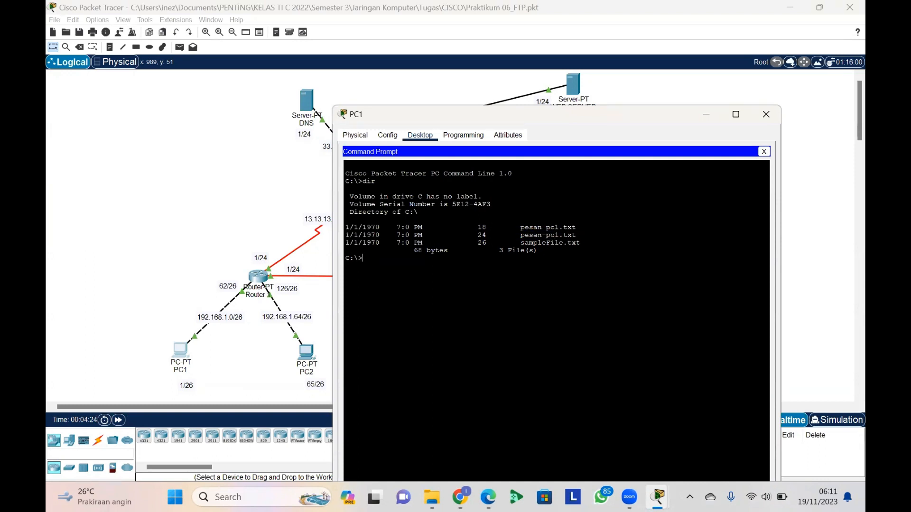
Switch to the module PDF in Edge, read instructions 4 and 5 on checking and uploading the file, then return to PC1's command prompt in Packet Tracer
mouse_move(487, 491)
click(493, 439)
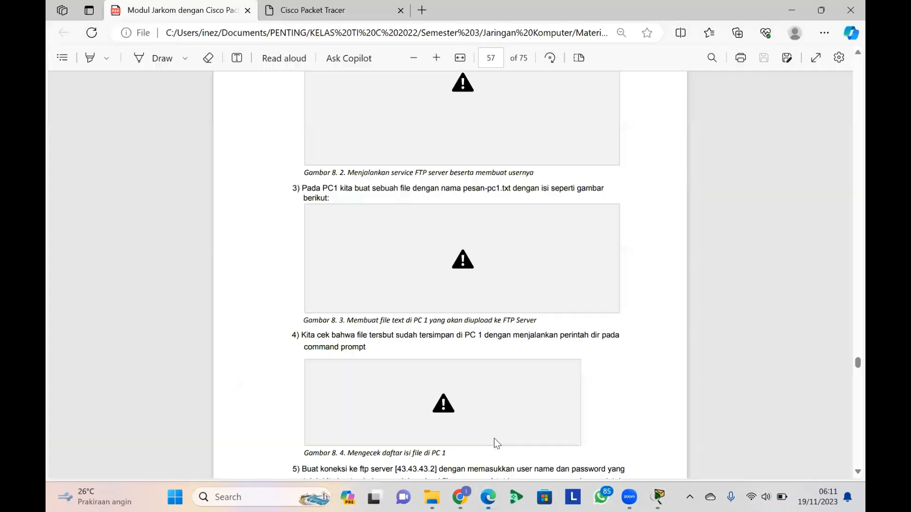
scroll(376, 338, down, 1)
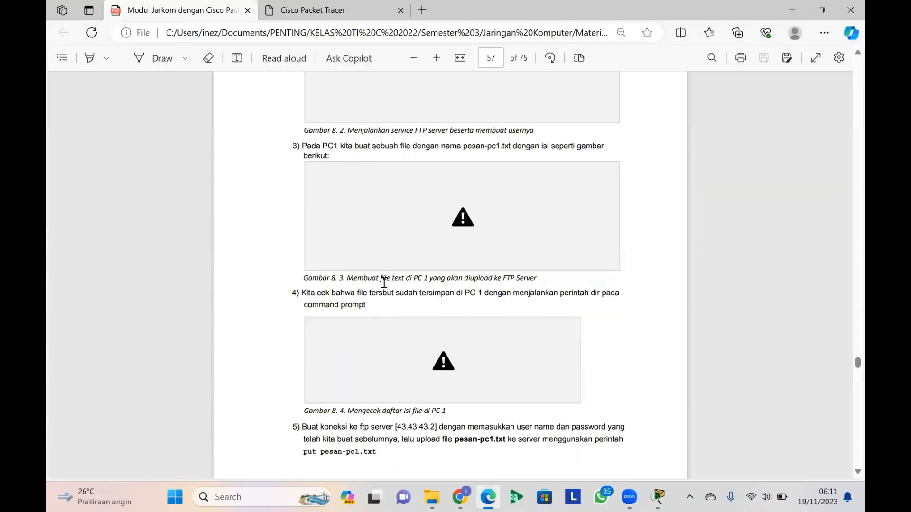
scroll(385, 284, down, 2)
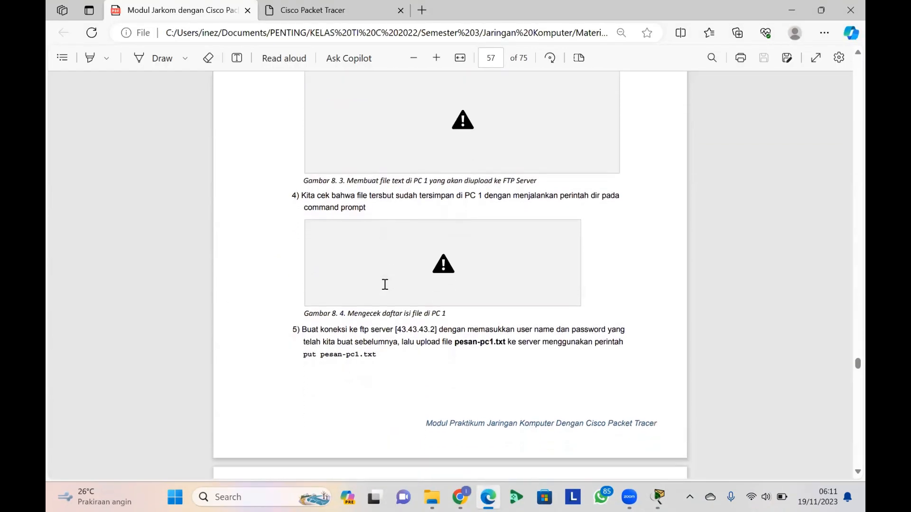
drag(301, 197, 372, 203)
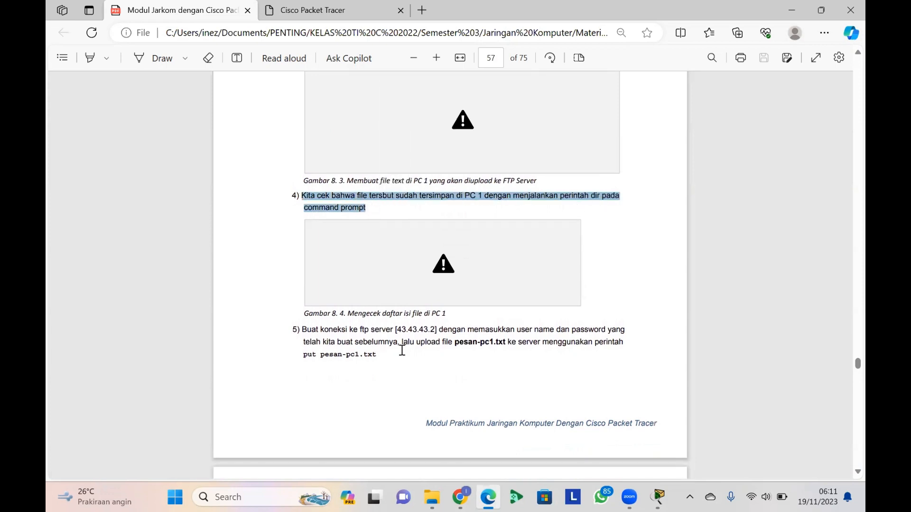
scroll(403, 348, down, 2)
click(332, 205)
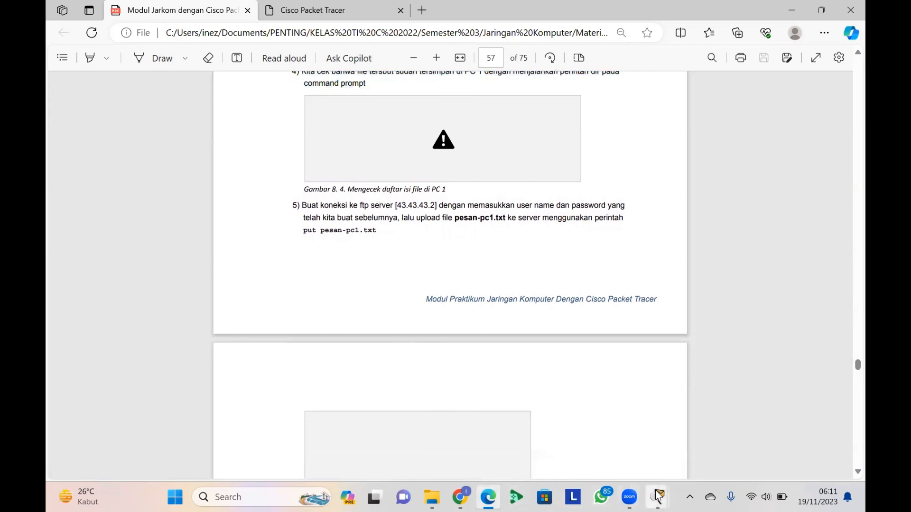
mouse_move(658, 497)
click(671, 444)
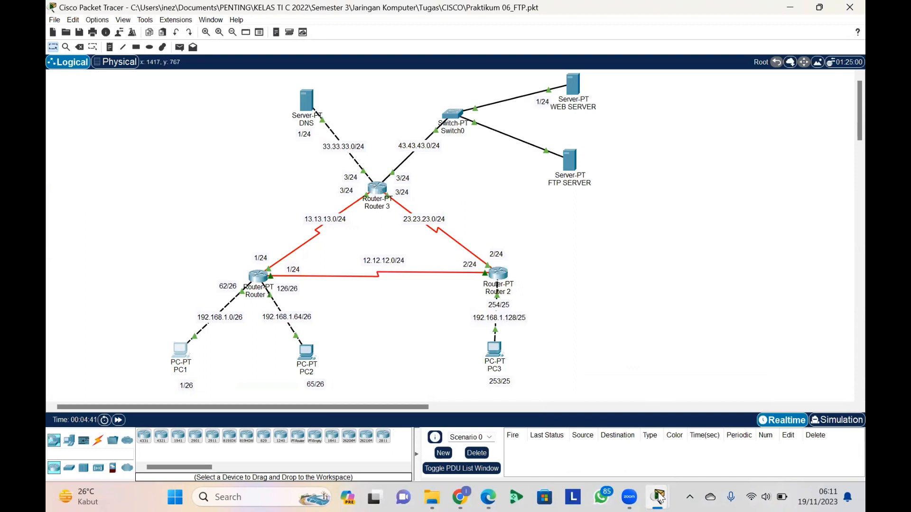
mouse_move(662, 496)
click(700, 442)
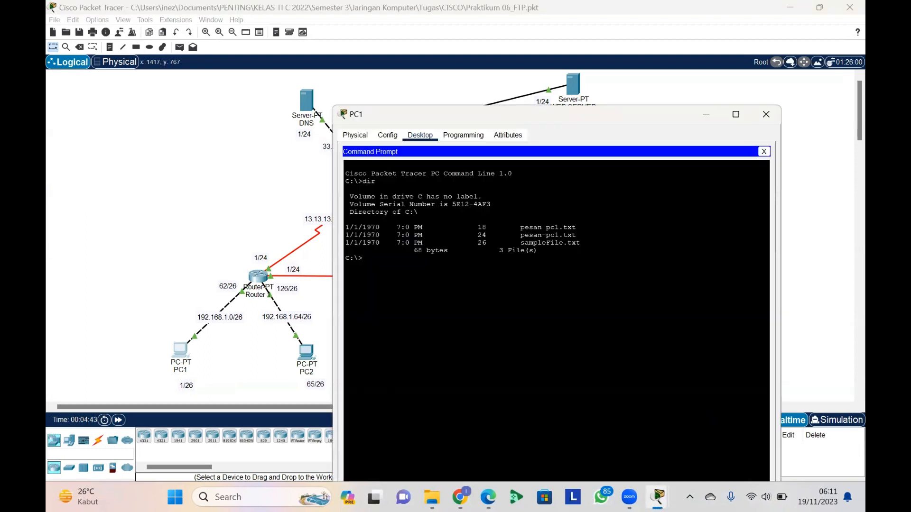
Try to log in to the FTP server 43.43.43.2 from PC1 as coba with the account password, then quit the session
text(ftp 43.43.43.2)
key(Return)
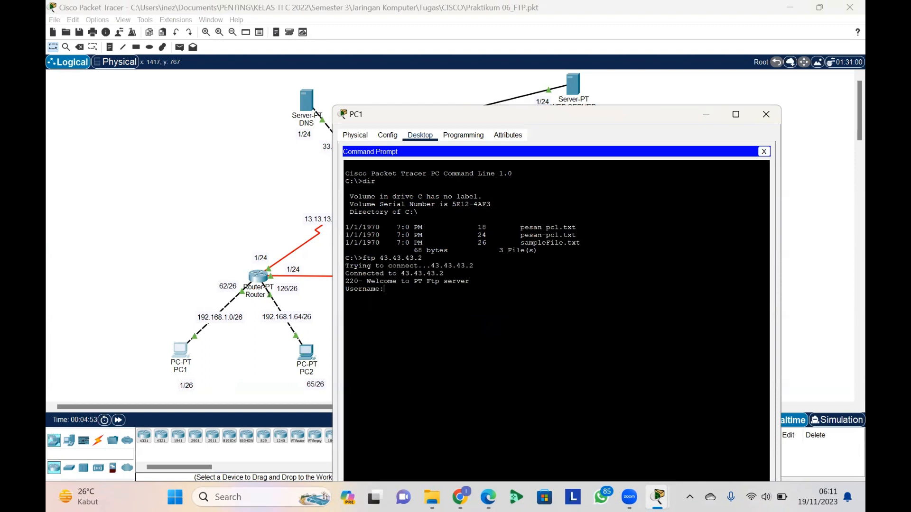
text(coba)
key(Return)
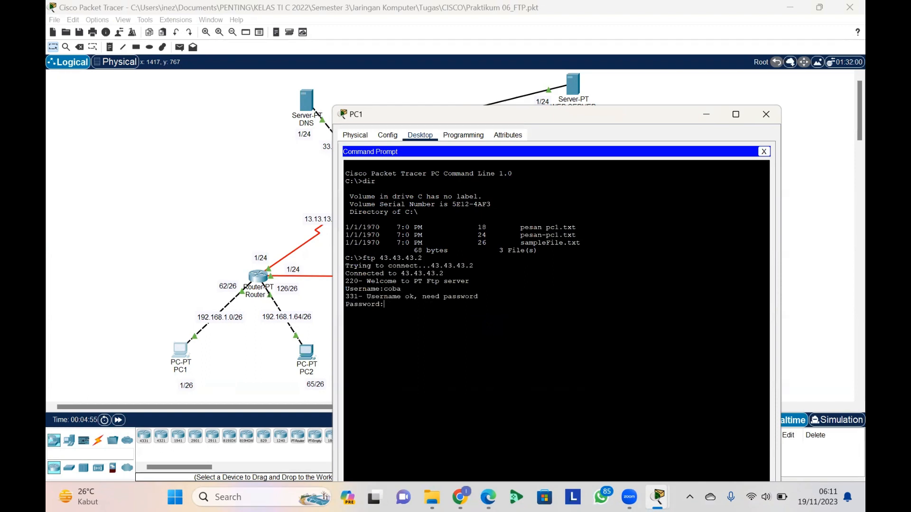
key(Return)
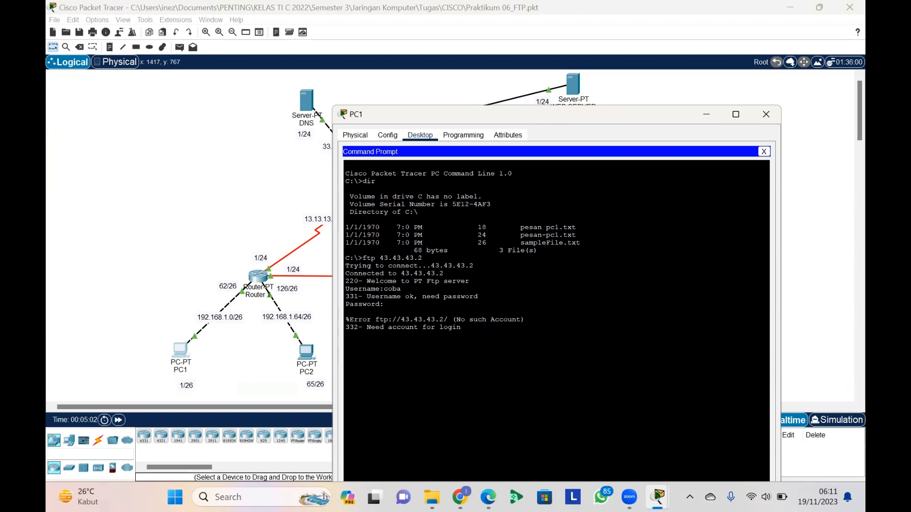
text(quit)
key(Return)
Reconnect PC1 to the FTP server at 43.43.43.2 and log in as coba with the account password
text(ftp 43.43.43.2)
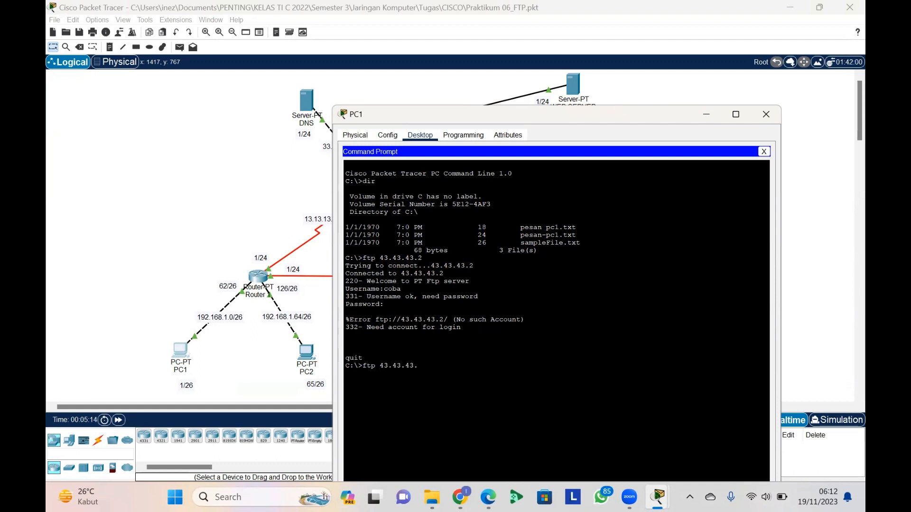
key(Return)
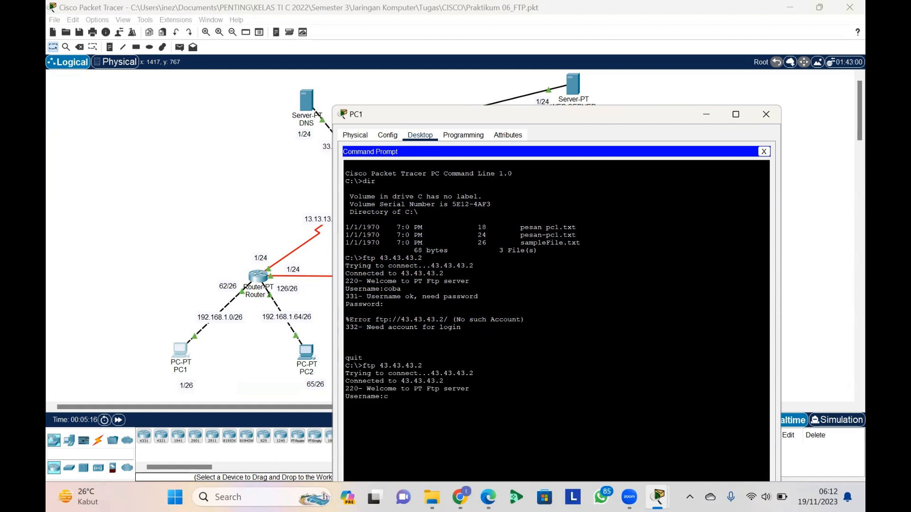
text(coba)
key(Return)
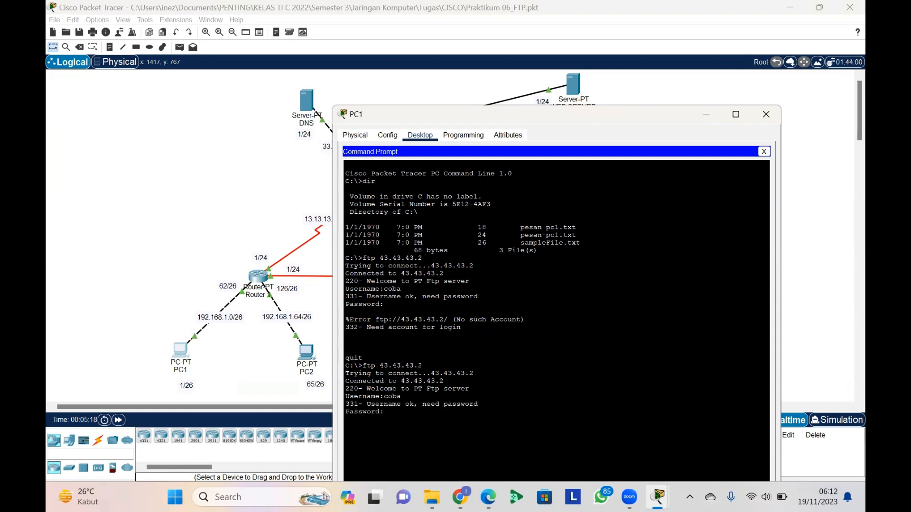
key(Return)
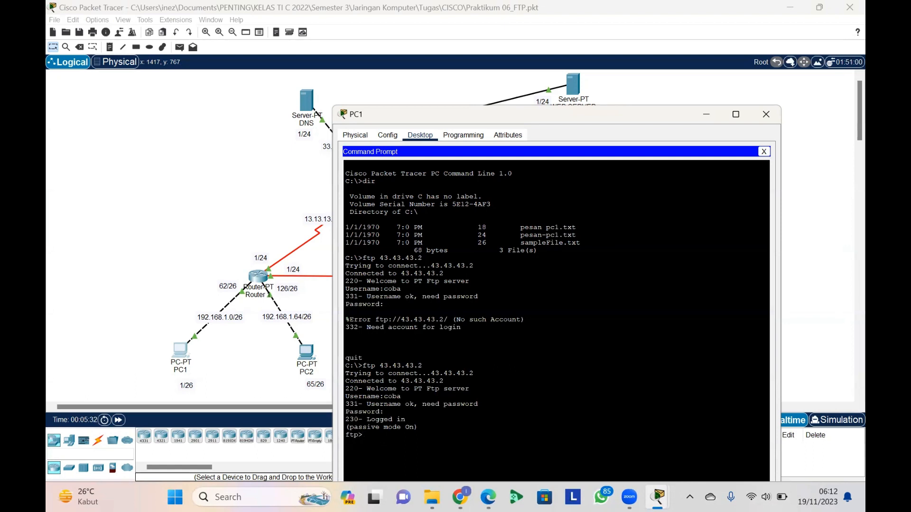
Upload pesan-pc1.txt to the FTP server with the put command, check the transfer output, and close PC1
text(ut pesan-pc1.txt)
key(Return)
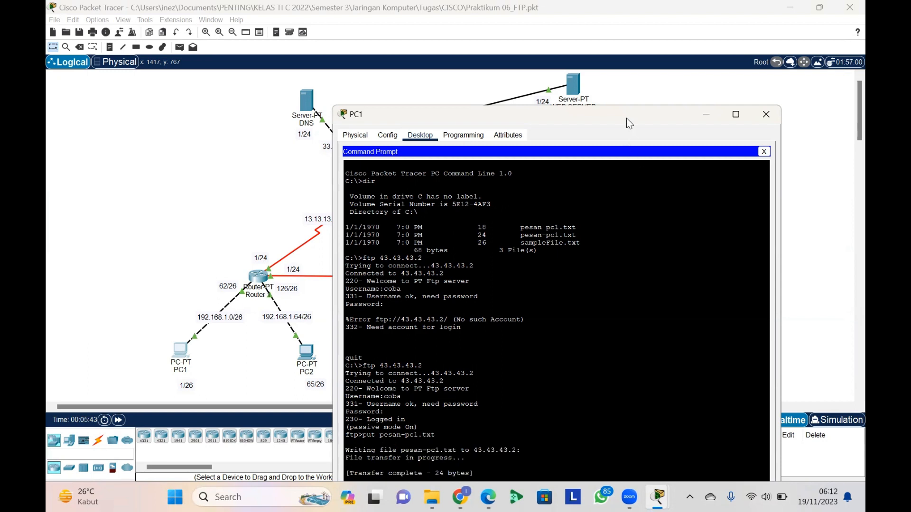
drag(627, 119, 598, 35)
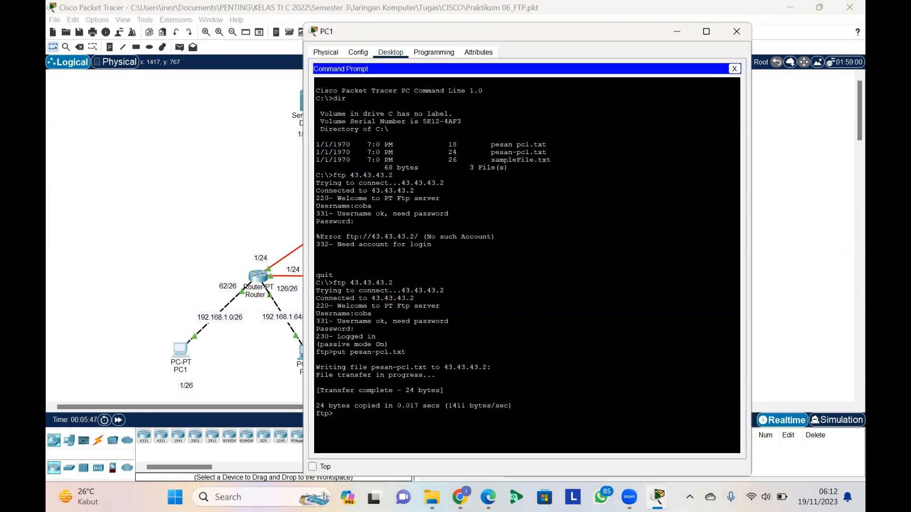
drag(406, 390, 445, 390)
click(444, 390)
click(734, 69)
click(736, 32)
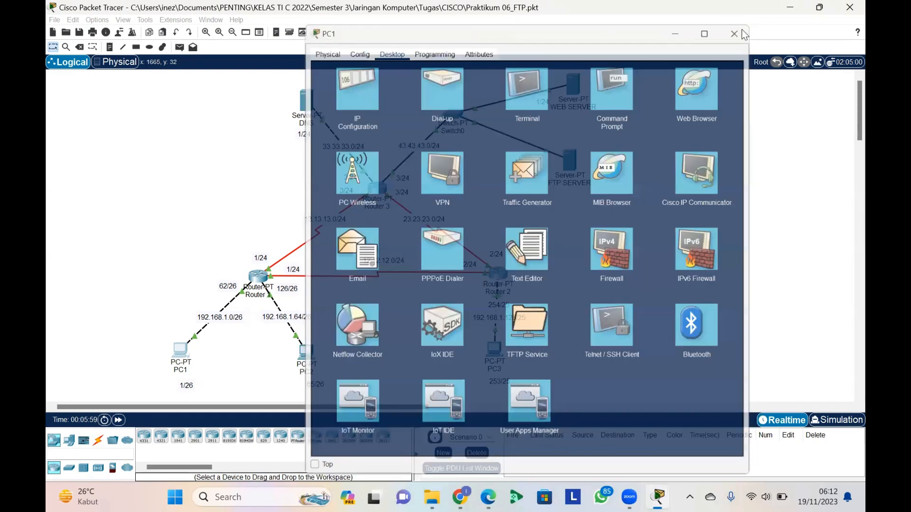
Open PC3, read the module PDF's instructions in Edge on downloading pesan-pc1.txt from the FTP server, and return to Packet Tracer
click(502, 353)
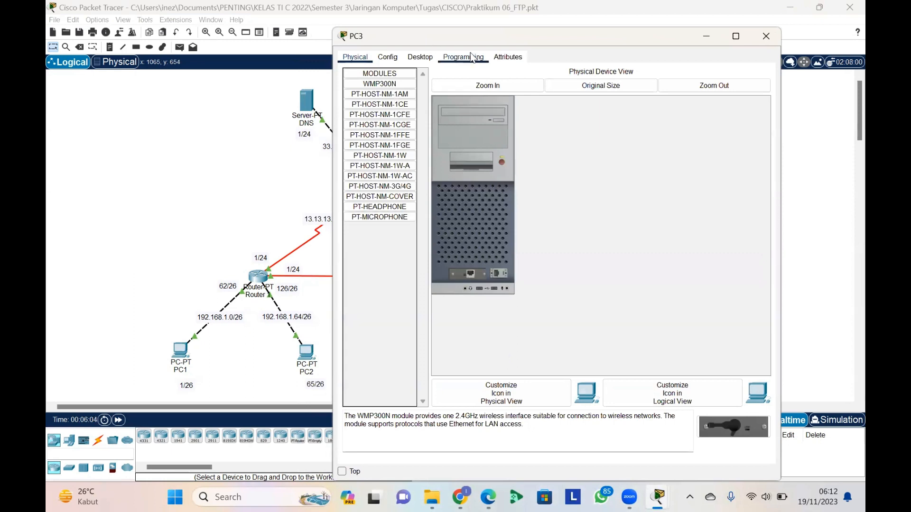
mouse_move(489, 497)
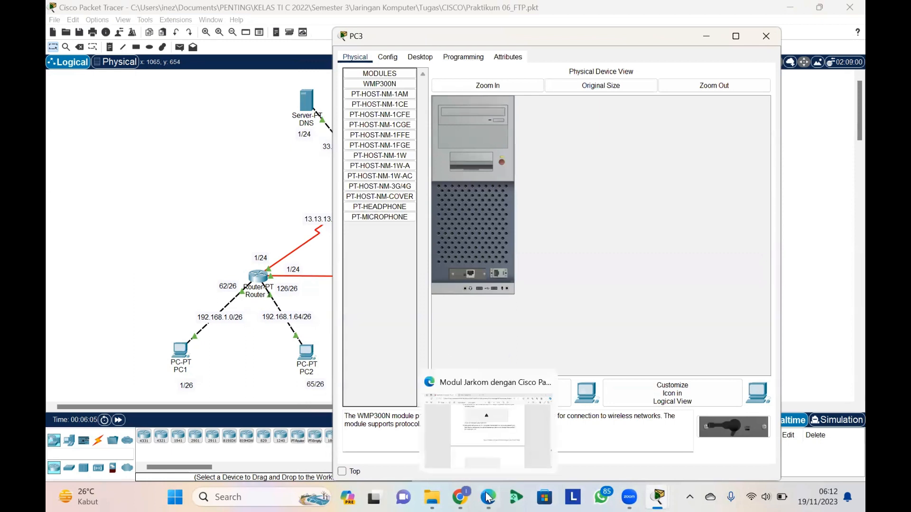
click(499, 459)
scroll(444, 337, down, 5)
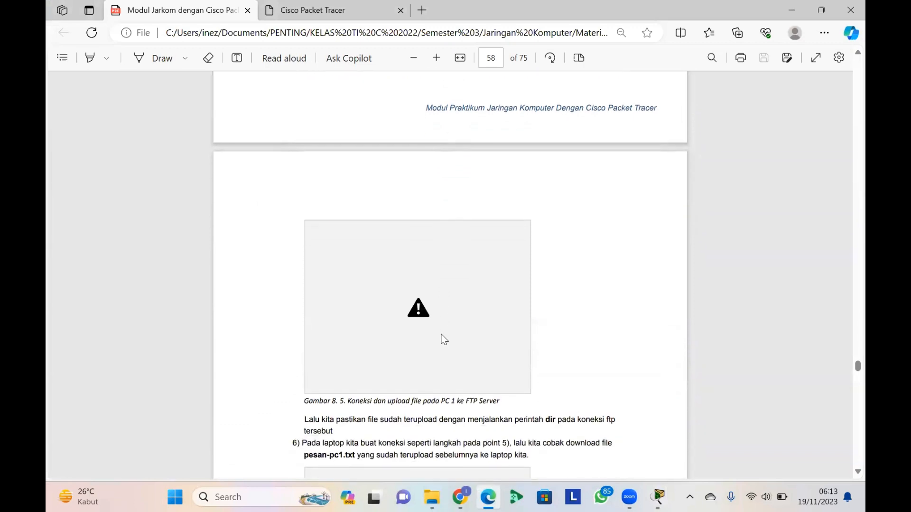
scroll(444, 338, down, 2)
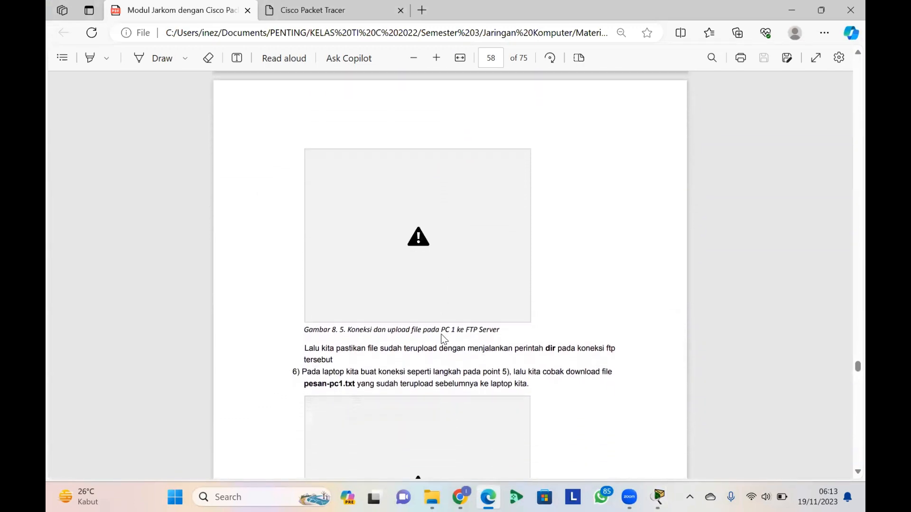
scroll(443, 337, down, 2)
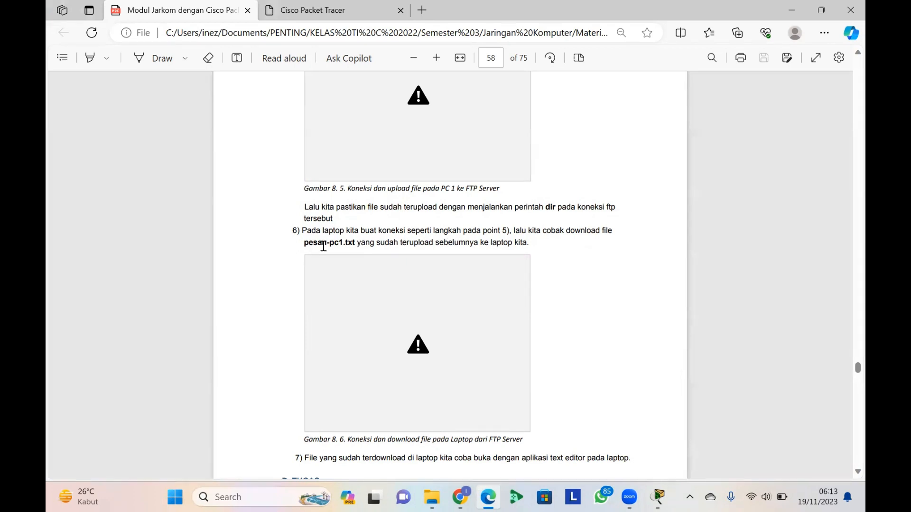
click(789, 6)
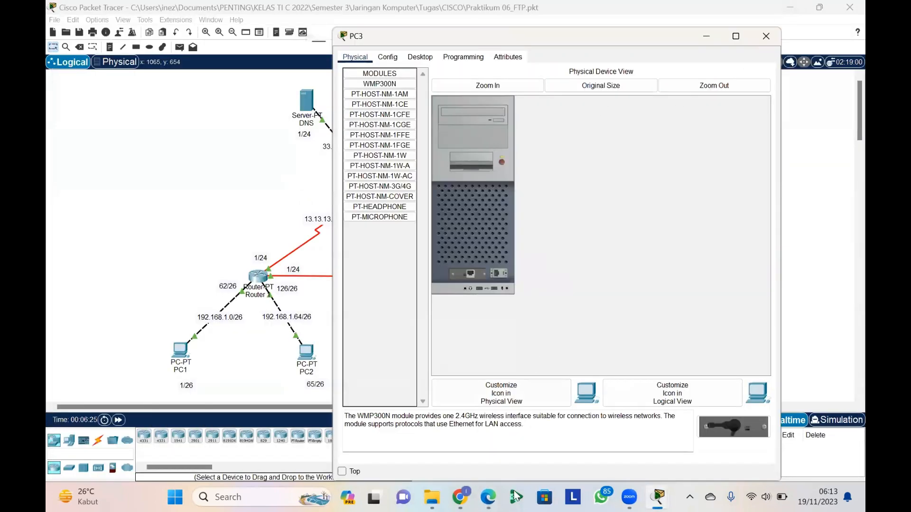
Connect to the FTP server 43.43.43.2 from PC3's command prompt and log in as coba with the account password
click(394, 59)
click(418, 59)
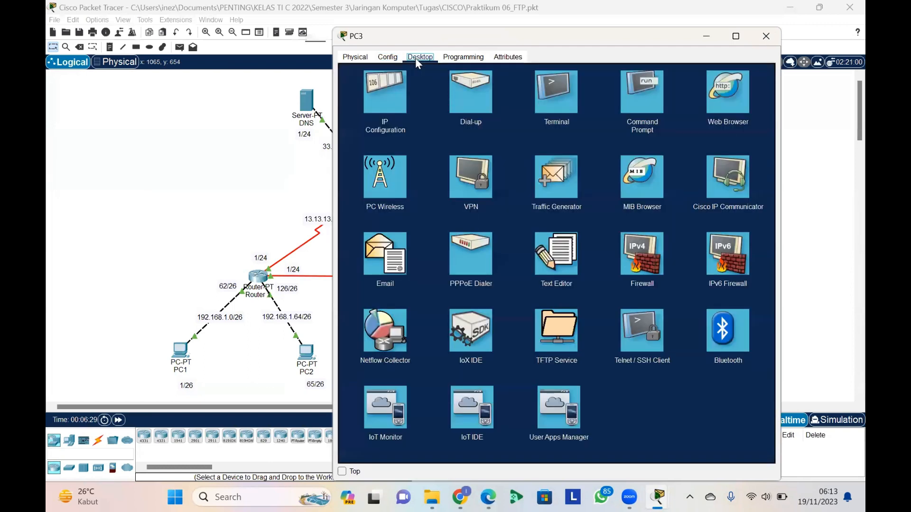
click(650, 92)
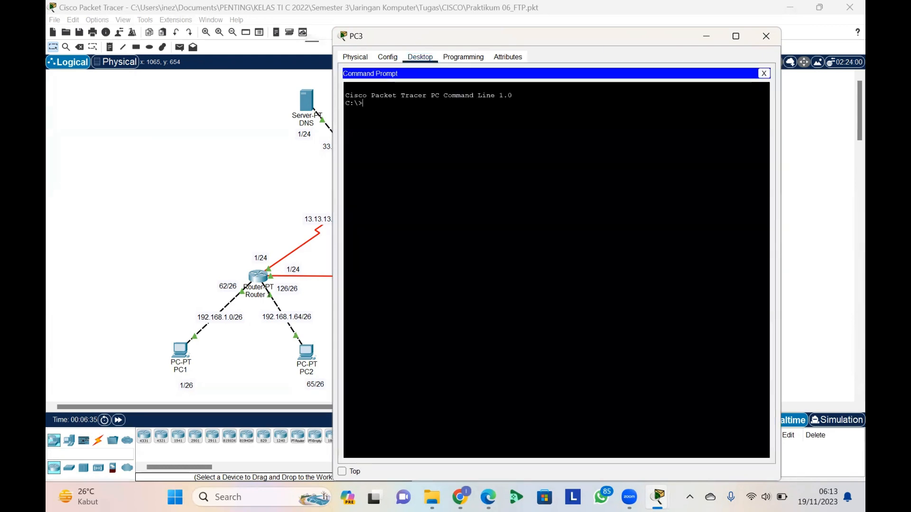
text(ftp 43.43)
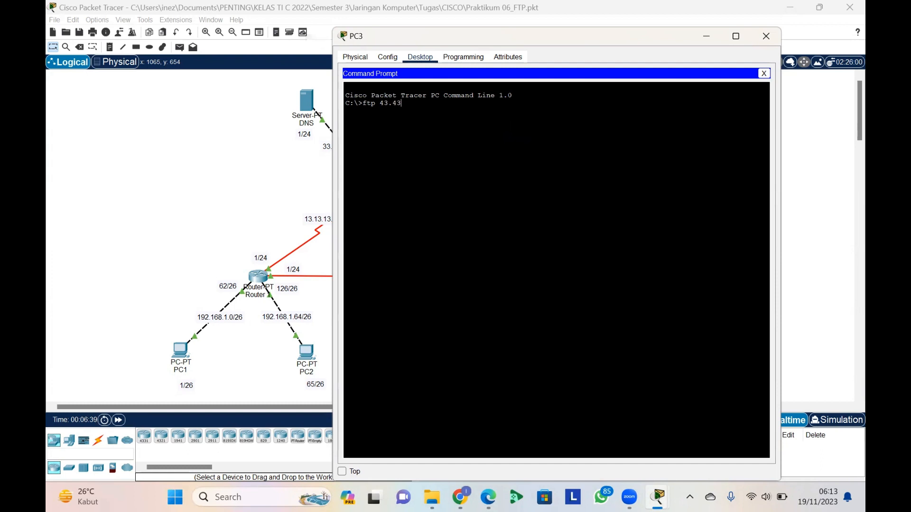
text(.43.2)
key(Return)
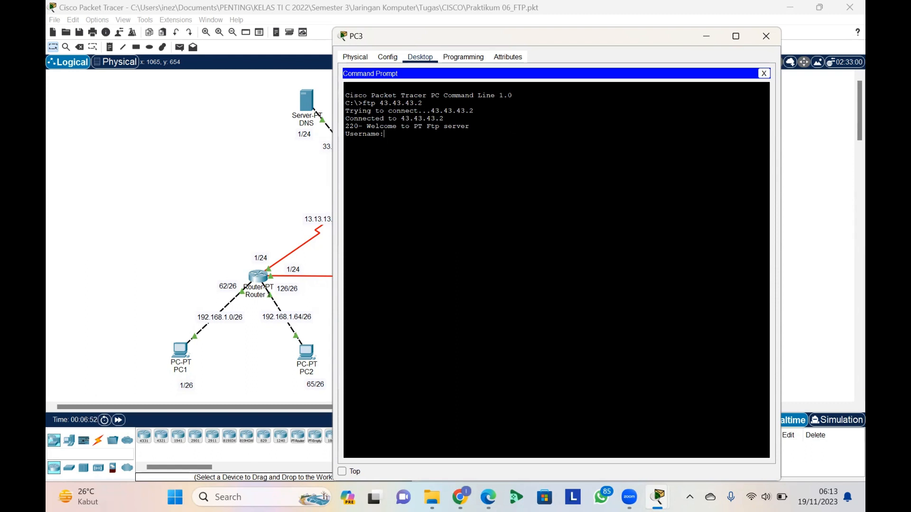
text(coba)
key(Return)
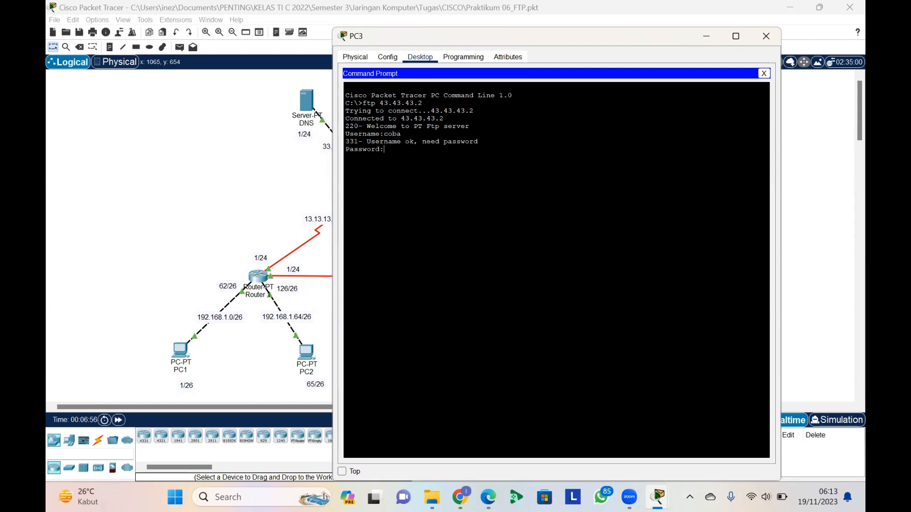
key(Return)
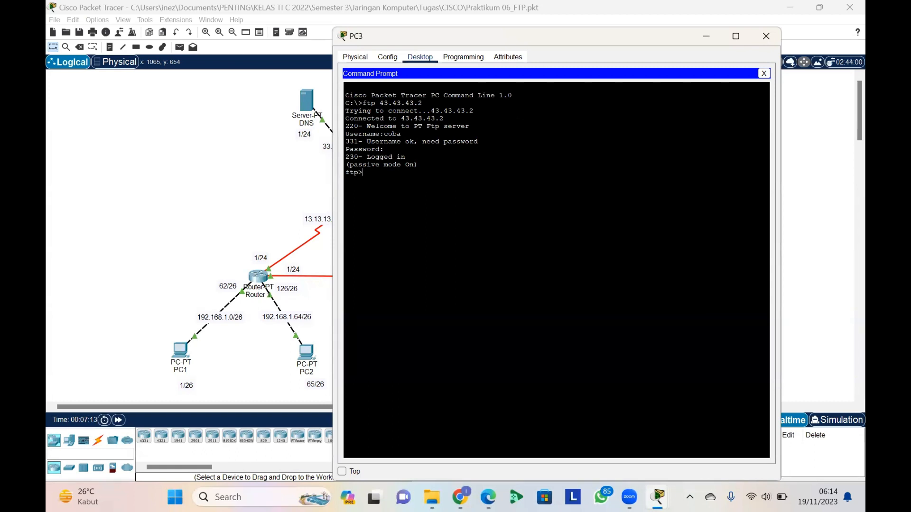
Download pesan-pc1.txt from the FTP server to PC3 with the get command
text(get pesan-pc1.txt)
key(Return)
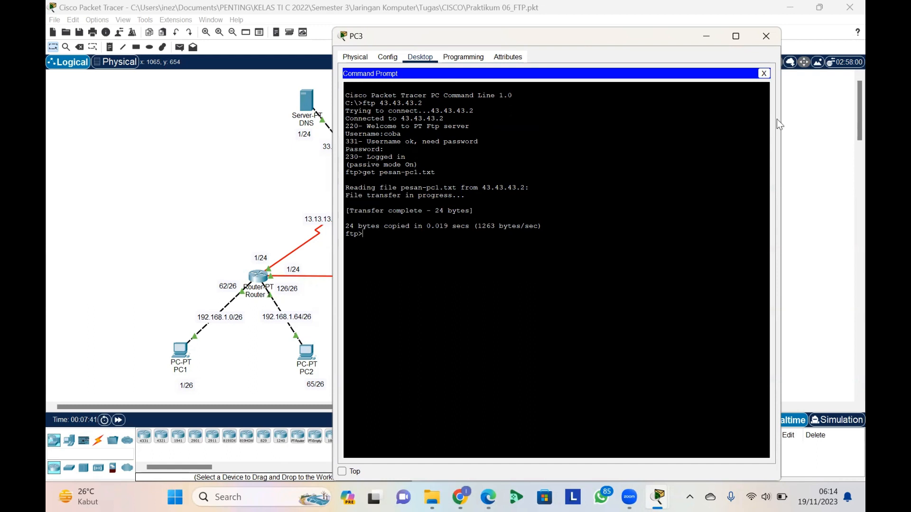
Close PC3's command prompt and open the downloaded pesan-pc1.txt in PC3's Text Editor
click(768, 75)
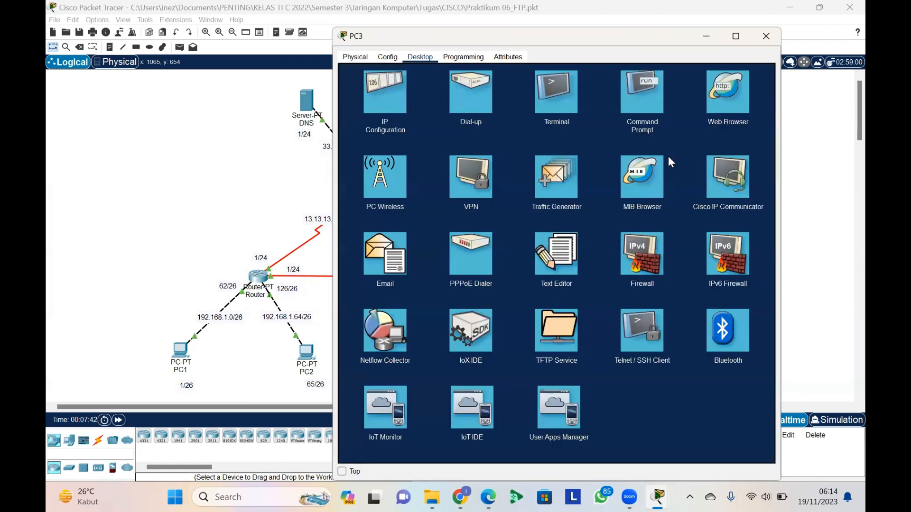
click(563, 259)
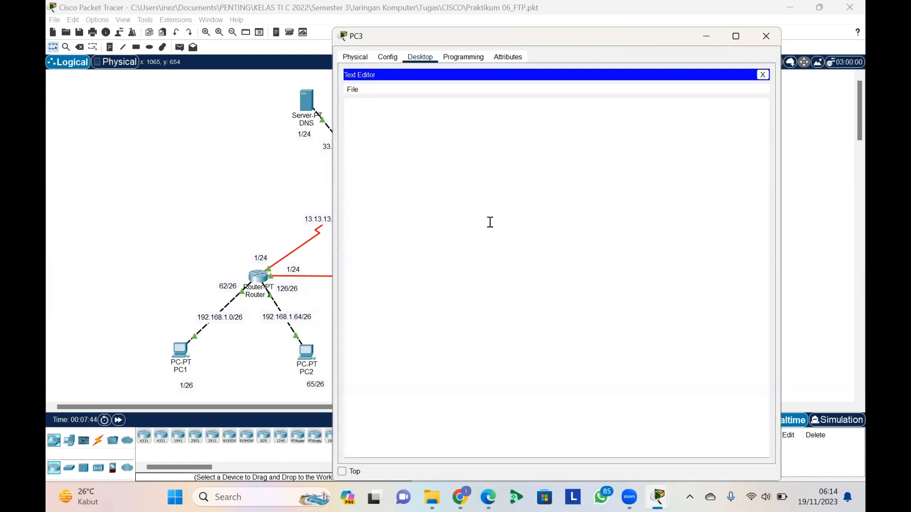
click(353, 91)
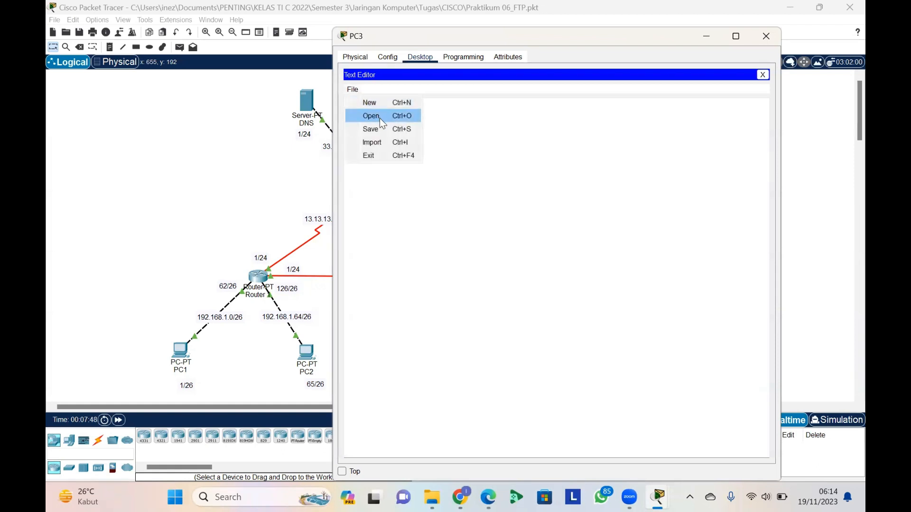
click(380, 119)
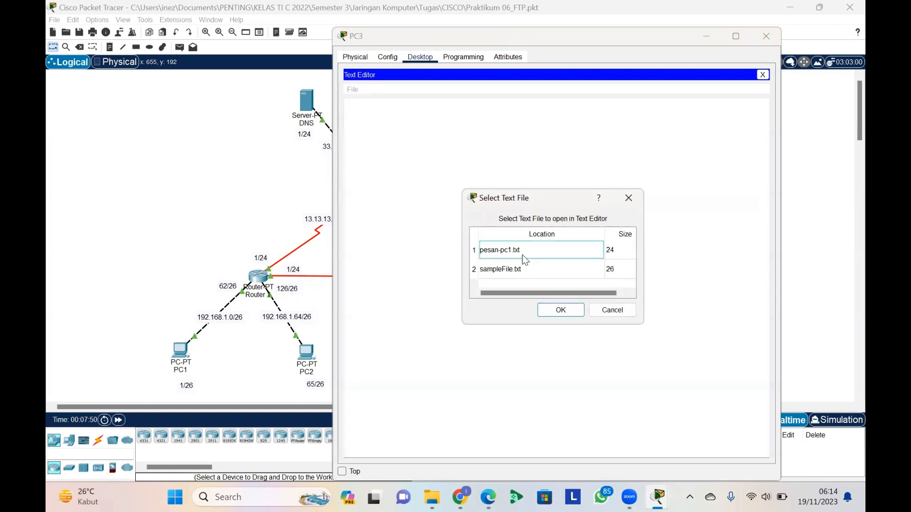
click(560, 311)
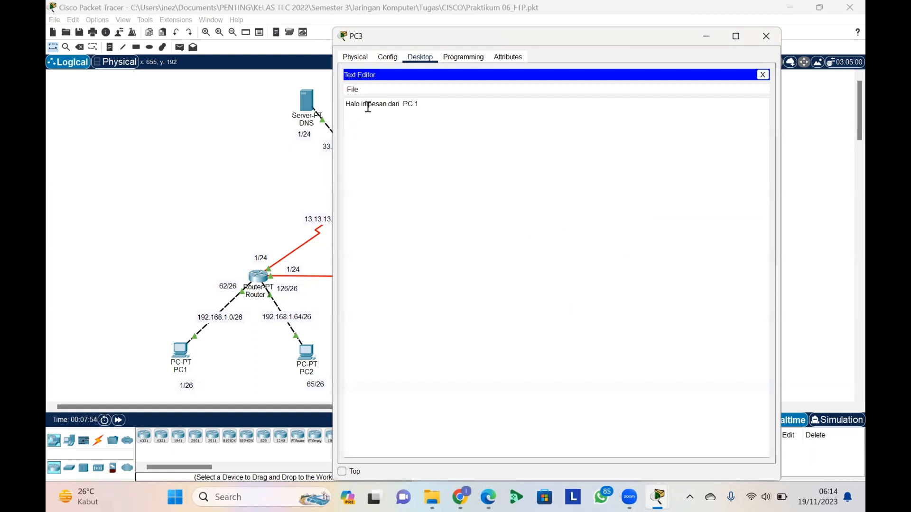
Read the module PDF's step 7 on opening the file in Edge, and return to Packet Tracer to close PC3 and its Text Editor
mouse_move(494, 497)
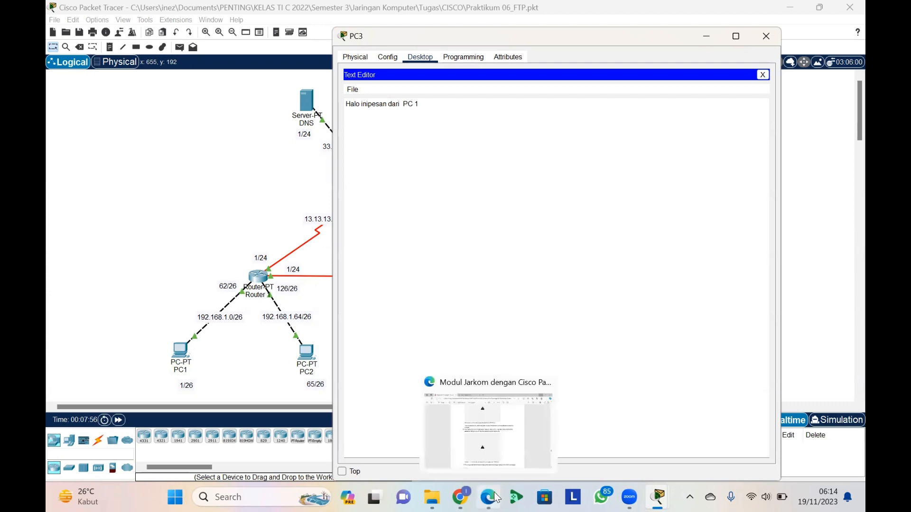
click(500, 428)
scroll(480, 347, down, 1)
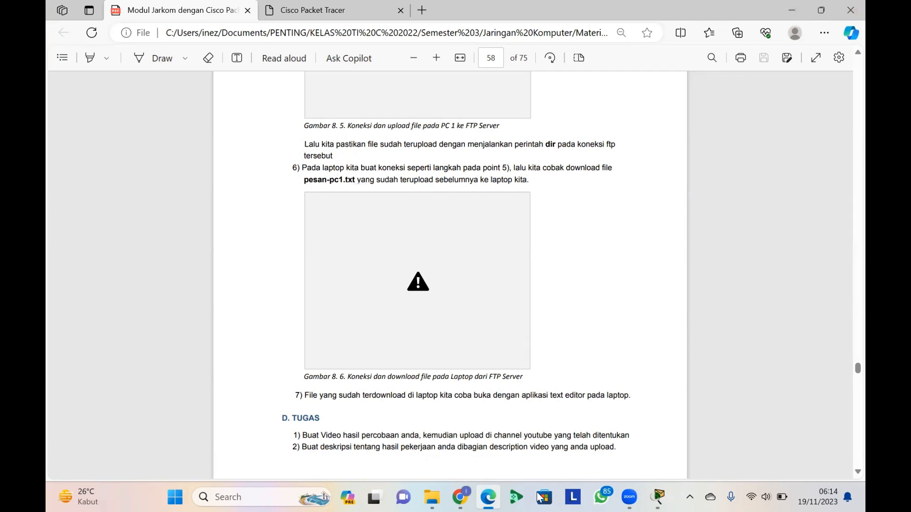
drag(521, 397, 570, 397)
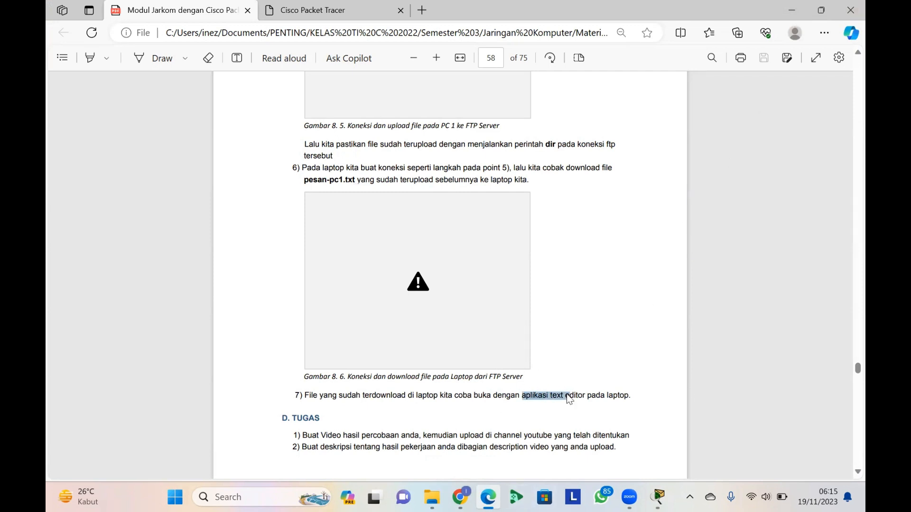
click(792, 7)
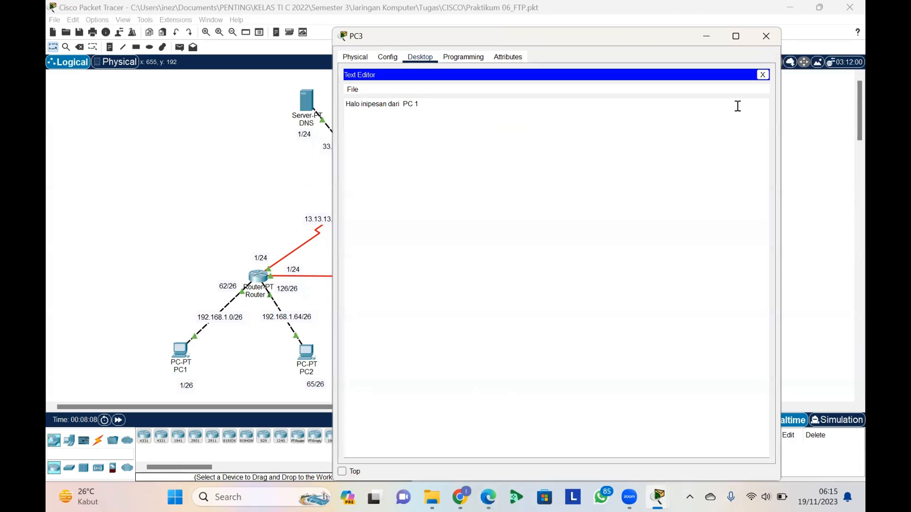
click(758, 75)
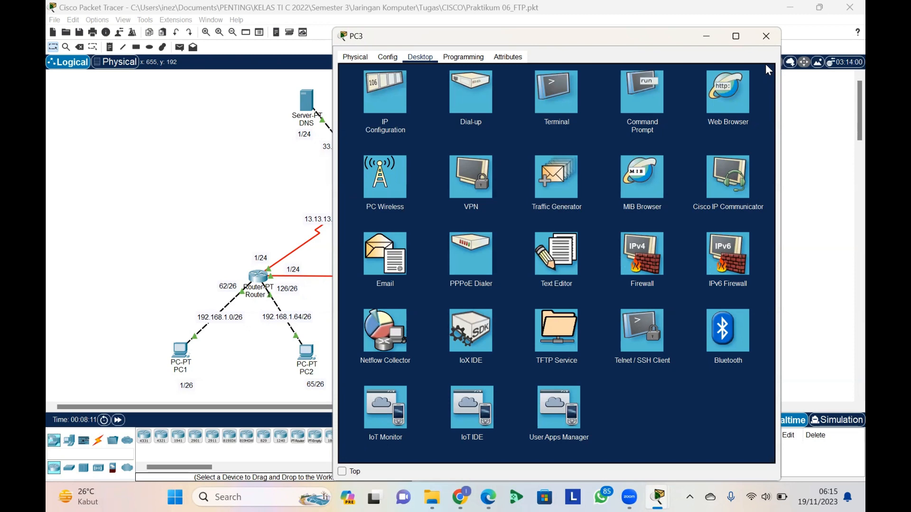
click(768, 42)
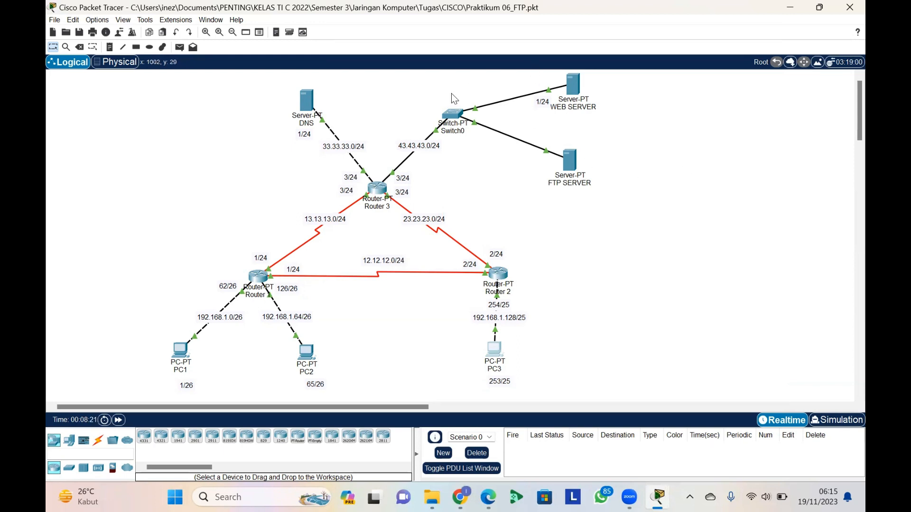
Open the DNS server's configuration and bring up the resource records of its DNS service
click(311, 95)
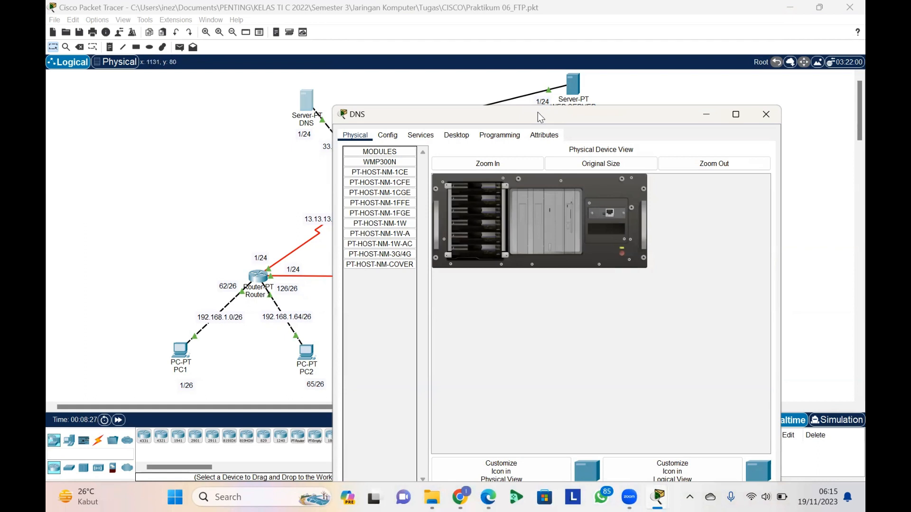
drag(537, 107, 521, 64)
click(374, 95)
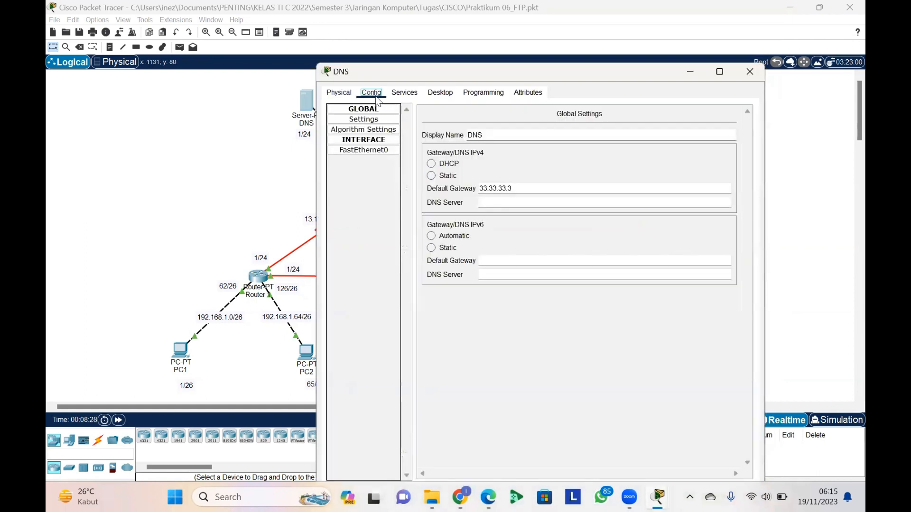
click(405, 93)
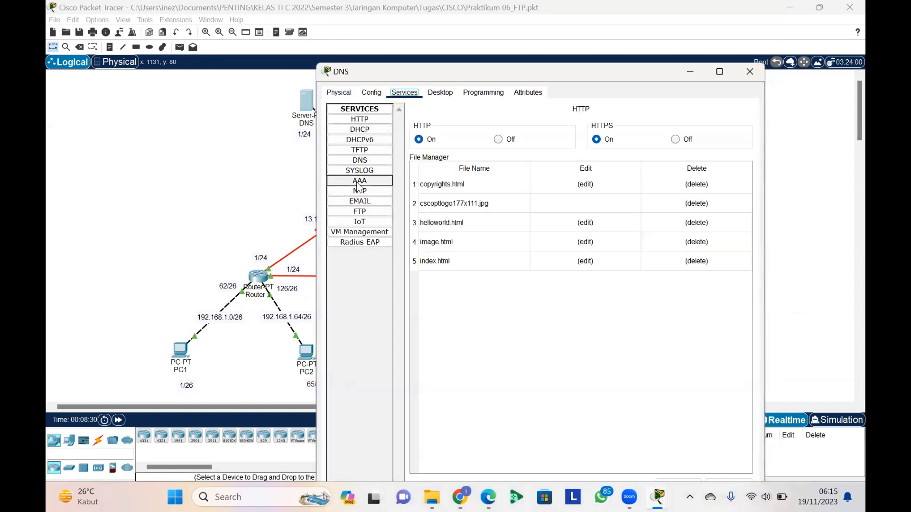
click(360, 212)
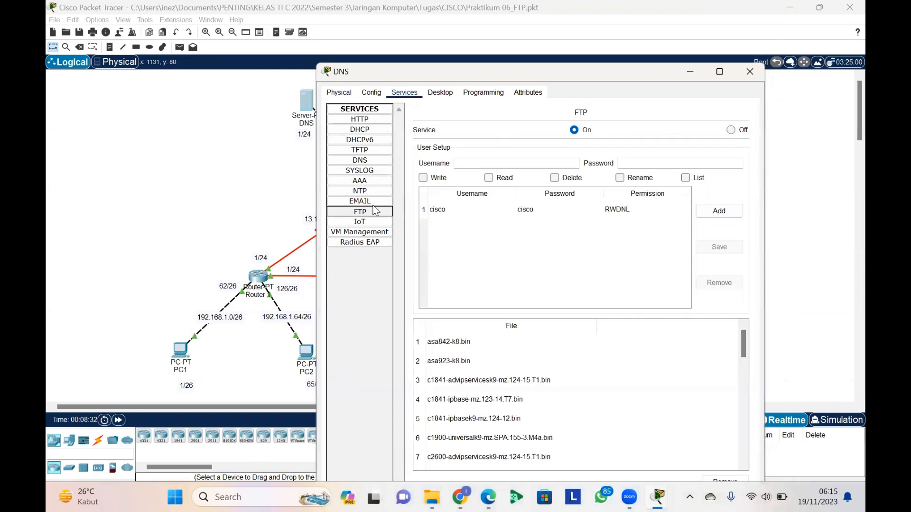
click(371, 163)
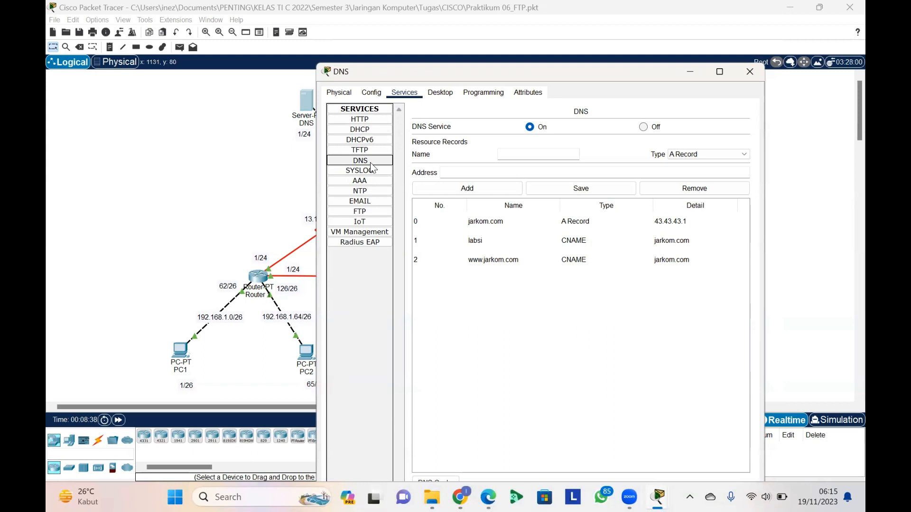
Add an A record named ftp.jarkom.com with the address 43.43.43.2 to the DNS service, based on the jarkom.com record
click(520, 153)
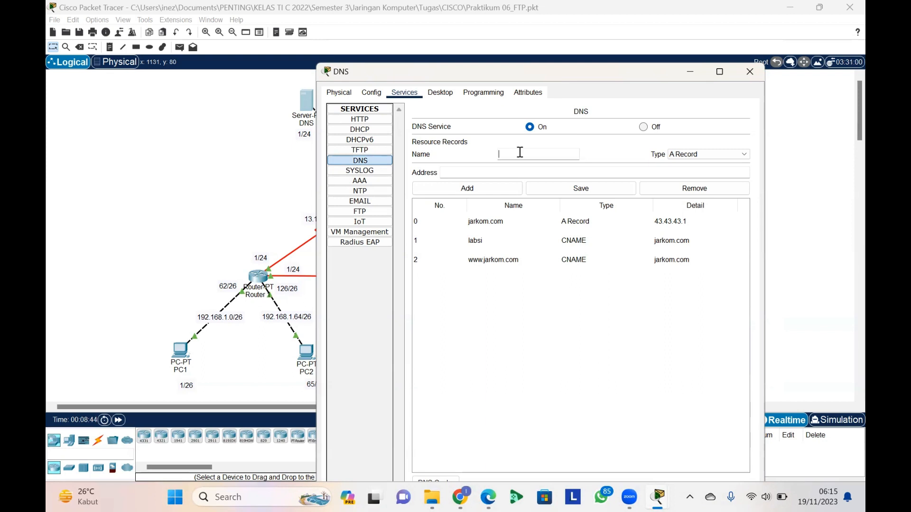
click(501, 223)
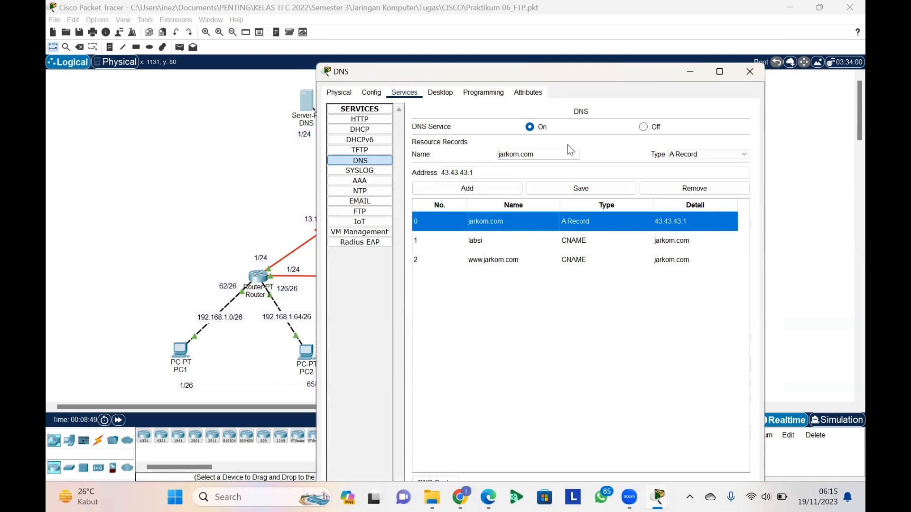
click(530, 160)
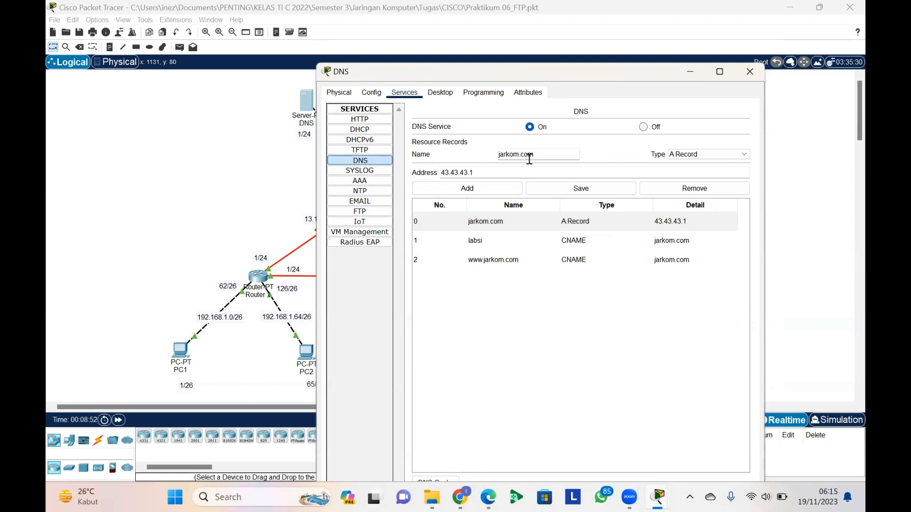
click(504, 172)
key(BackSpace)
text(2)
click(500, 155)
text(ftp.)
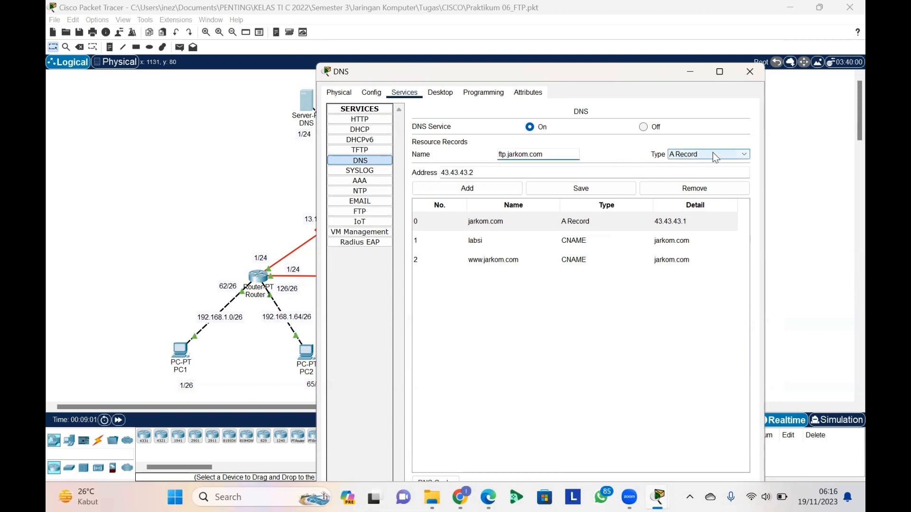
click(477, 192)
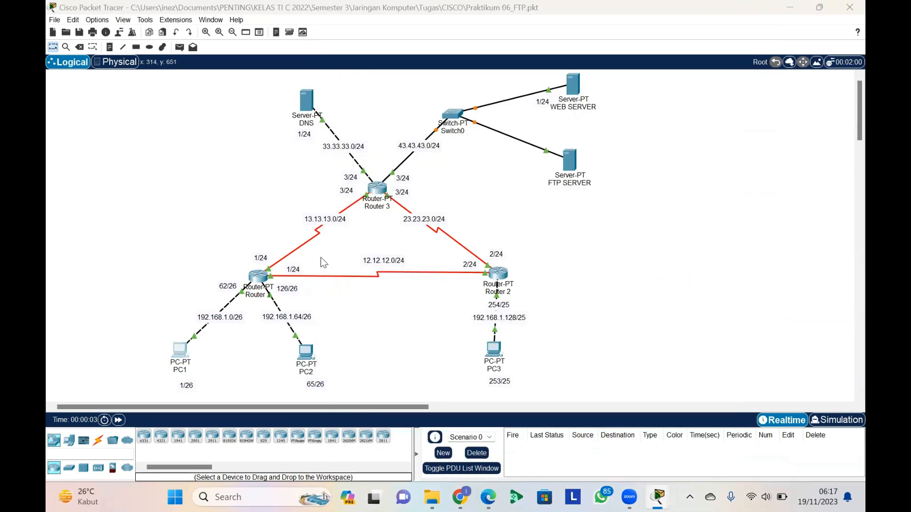
Ping ftp.jarkom.com from PC1's command prompt and review the replies
click(179, 351)
click(420, 57)
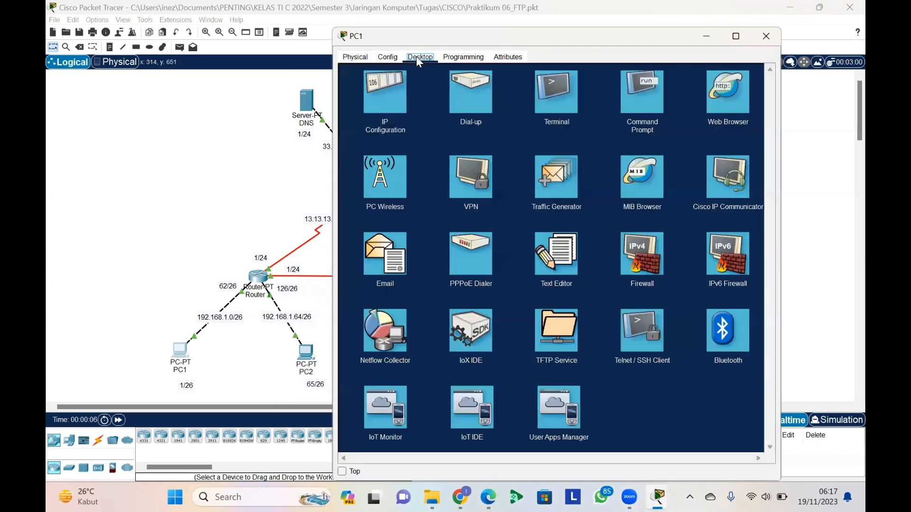
click(634, 81)
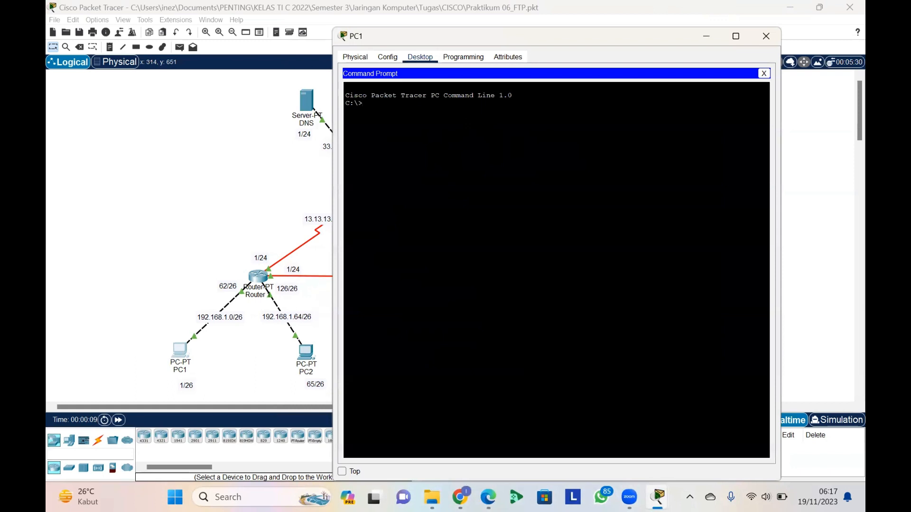
text(ping)
text(ftp)
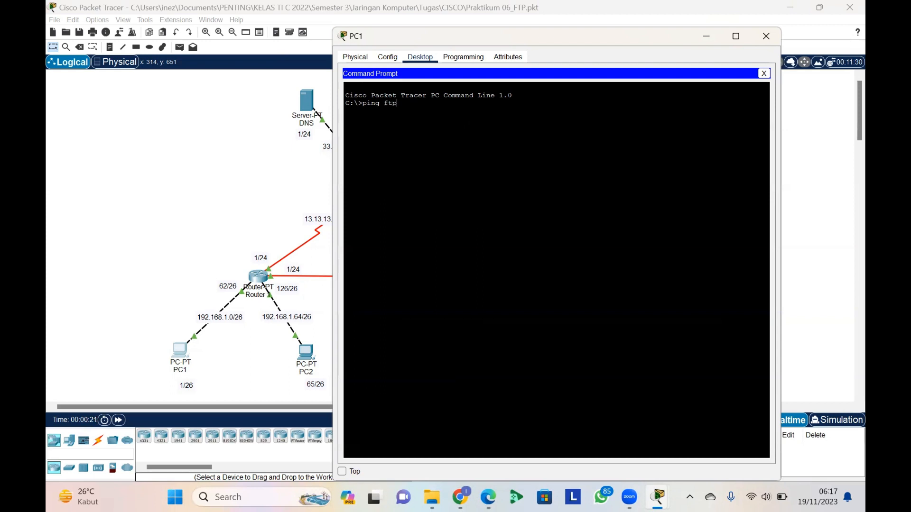
text(.jarkom.com)
drag(384, 103, 444, 103)
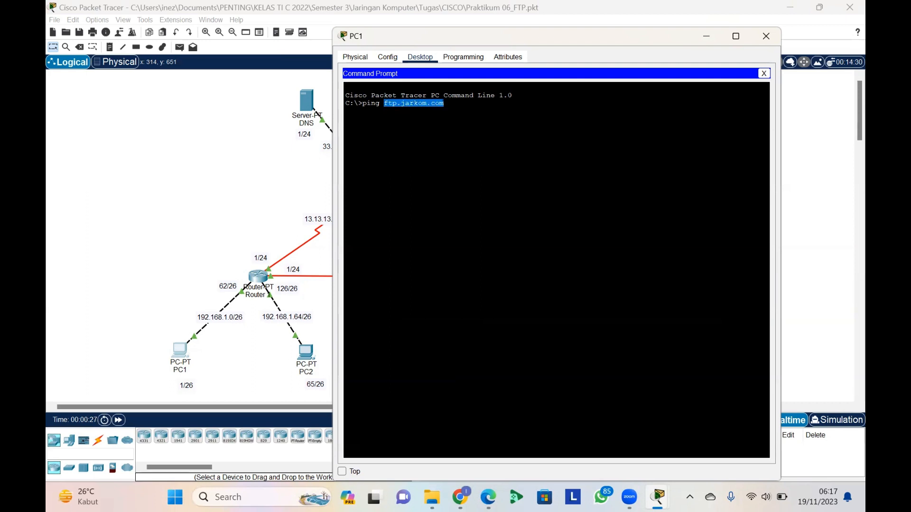
click(444, 103)
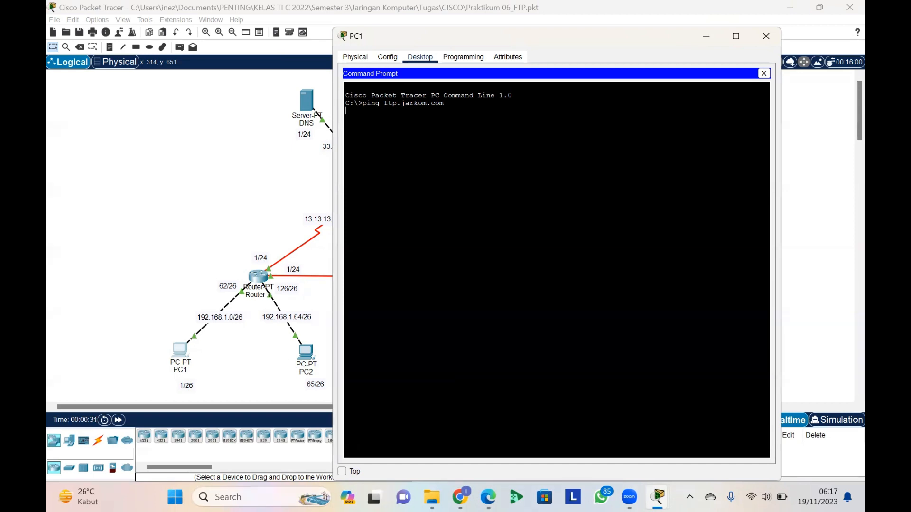
key(Return)
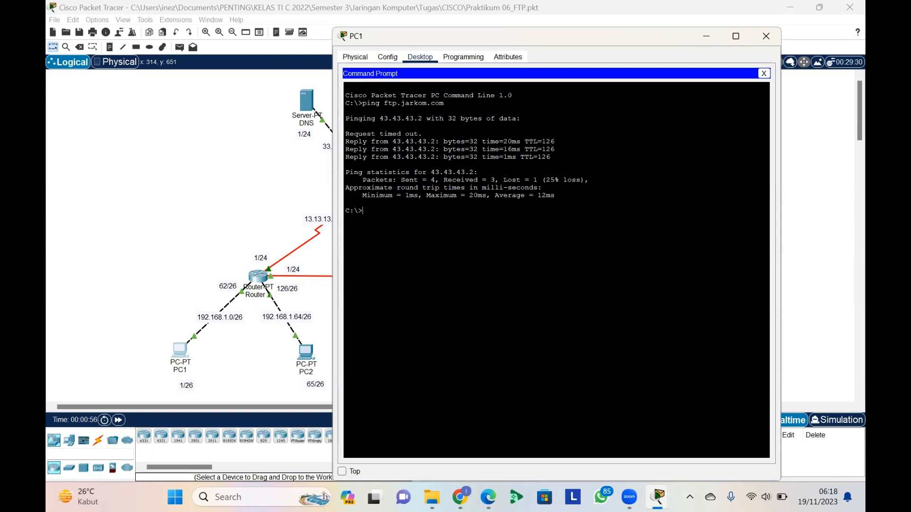
drag(364, 212, 341, 94)
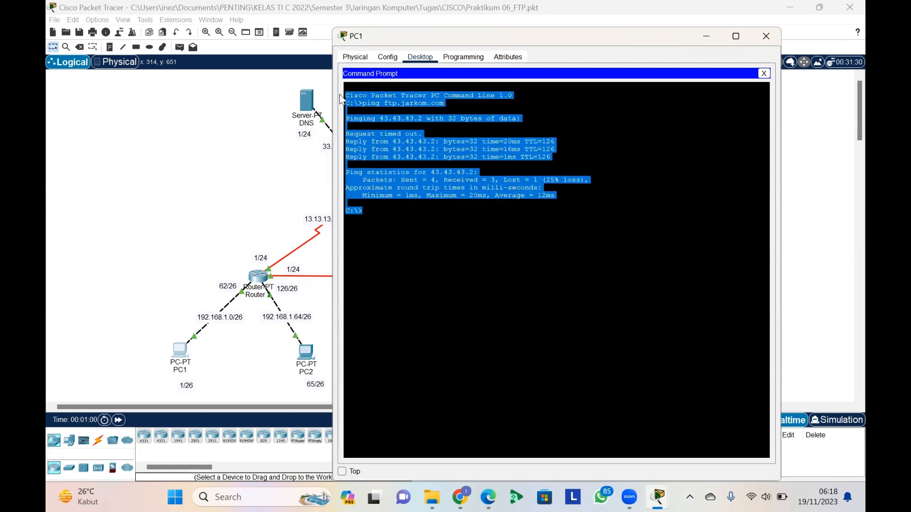
click(407, 118)
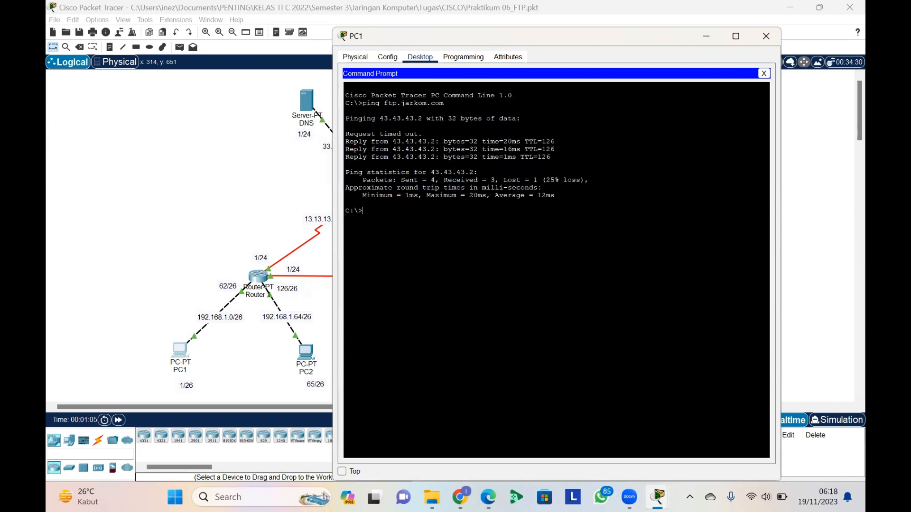
Connect PC1 to the FTP server by the domain ftp.jarkom.com, log in as coba with the account password, and close PC1
text(ftp)
text(ftp.jarkom.com)
drag(380, 211, 439, 210)
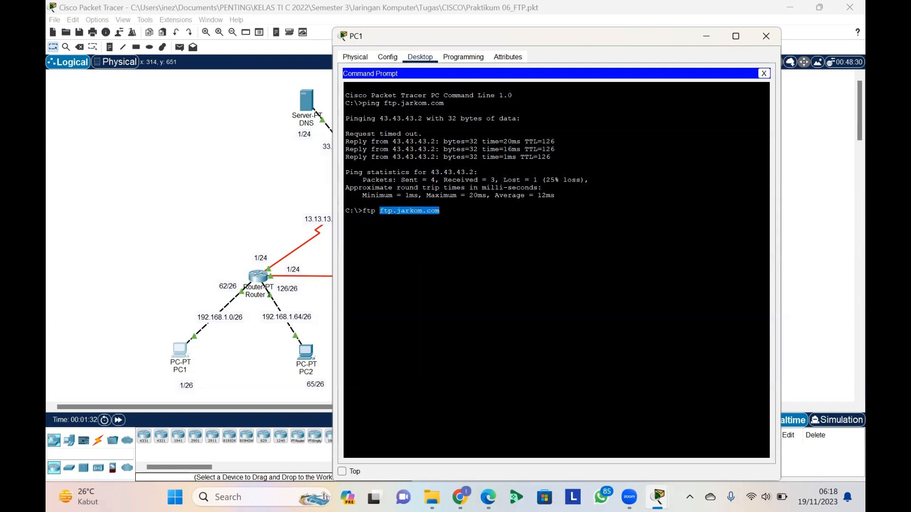
click(440, 211)
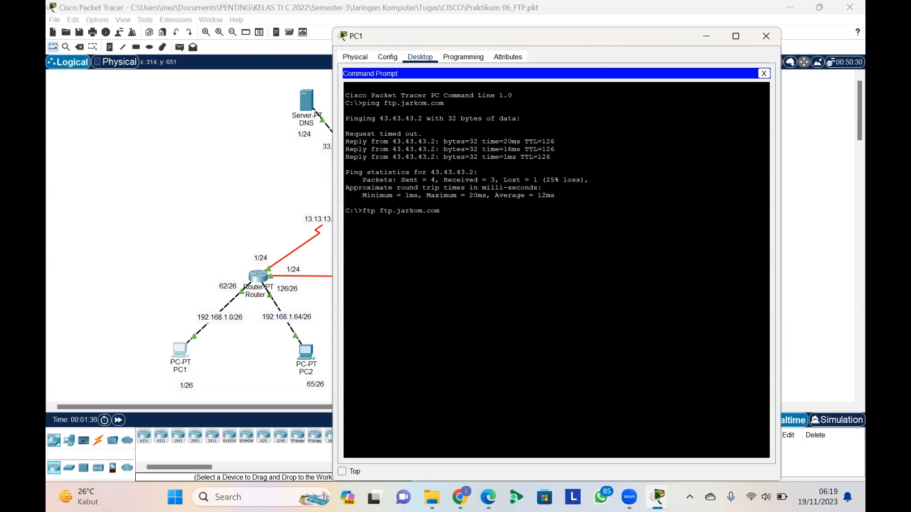
key(Return)
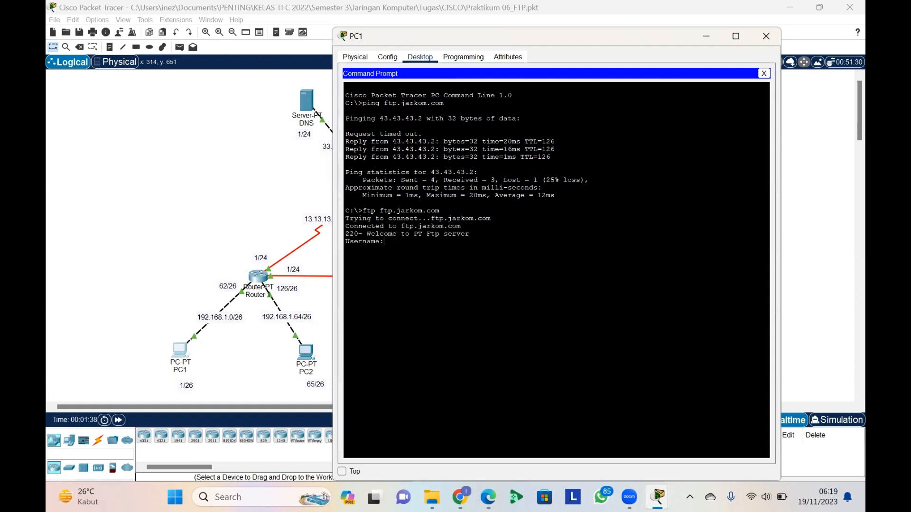
text(coba)
key(Return)
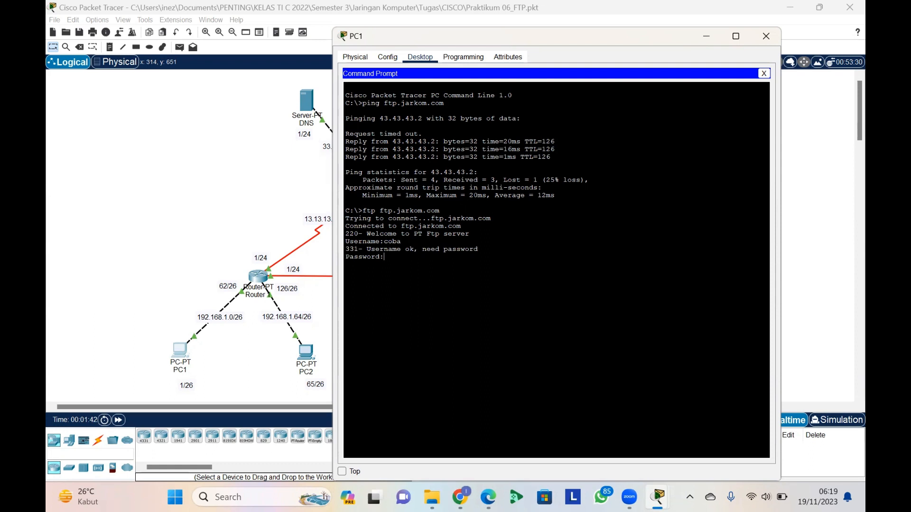
key(Return)
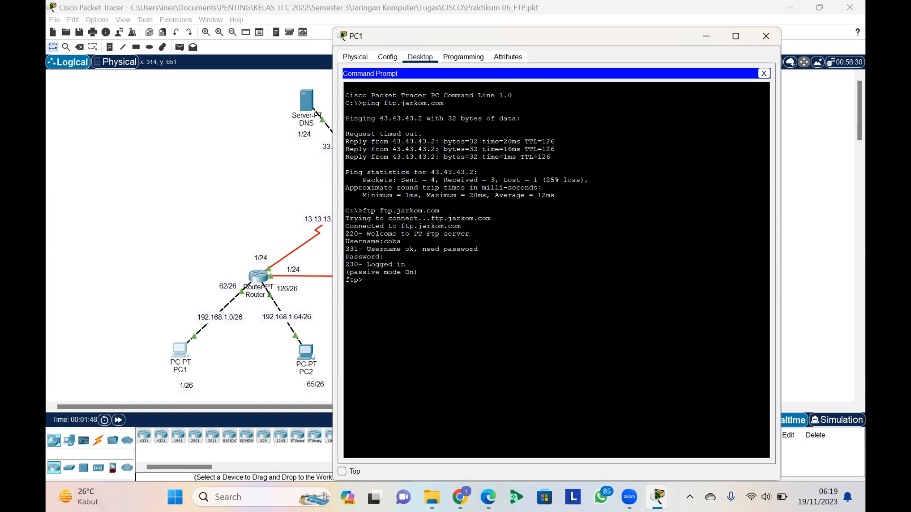
click(763, 74)
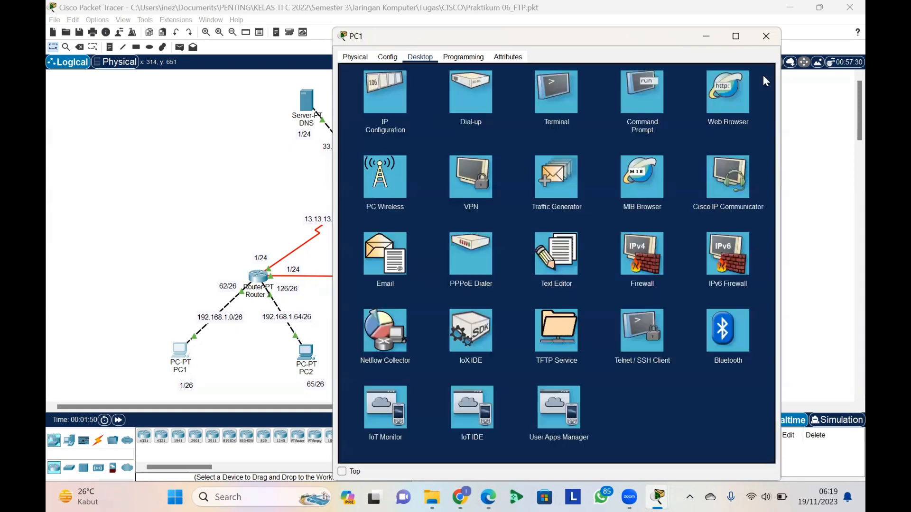
click(765, 36)
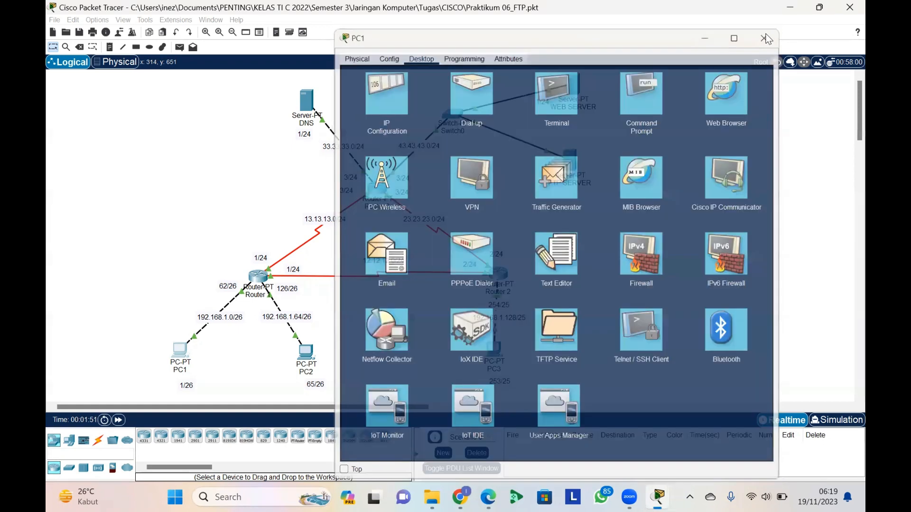